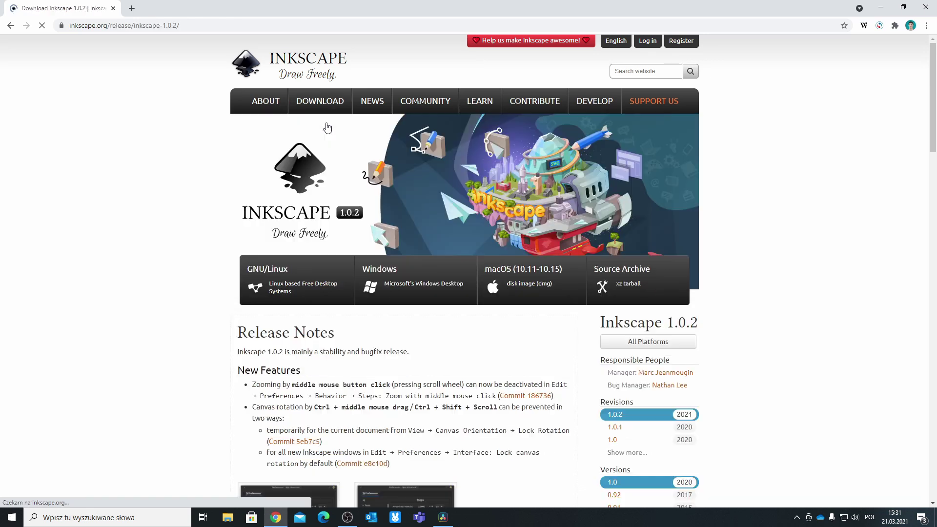
- On inkscape.org's 1.0.2 release page, choose the Windows then 64-bit download
left_click(391, 279)
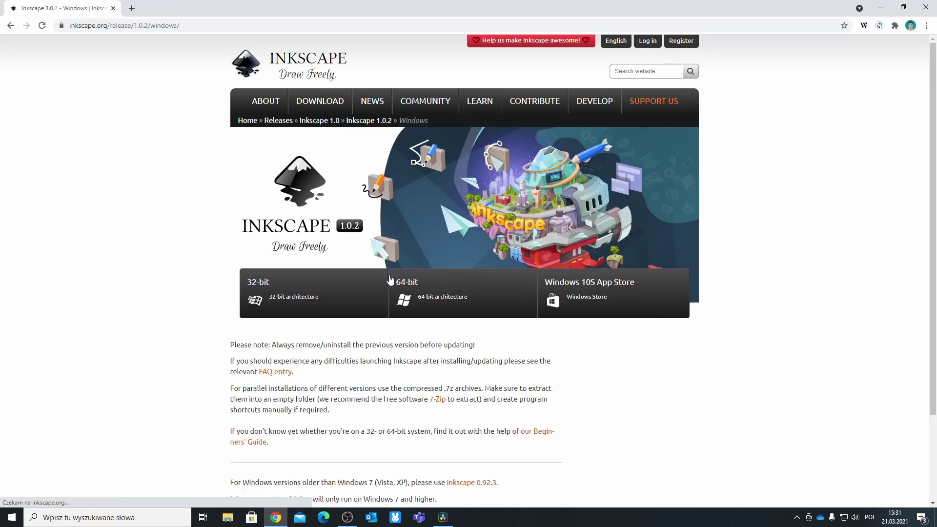
left_click(429, 293)
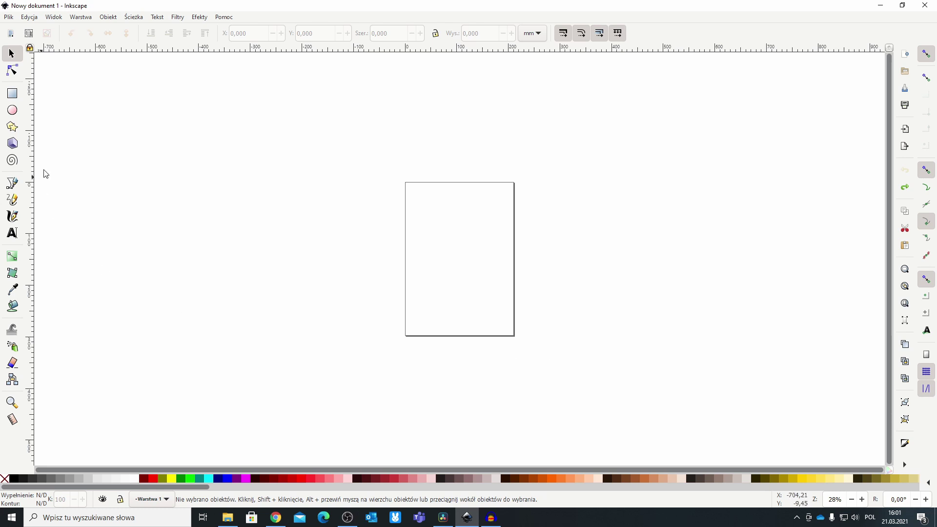
left_click(13, 93)
left_click_drag(209, 105, 307, 212)
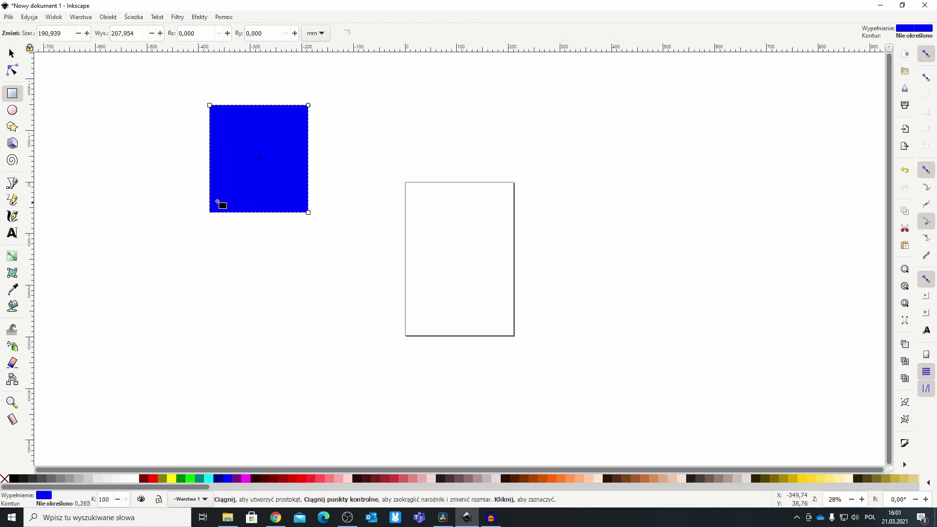
left_click(12, 110)
left_click_drag(100, 175, 213, 279)
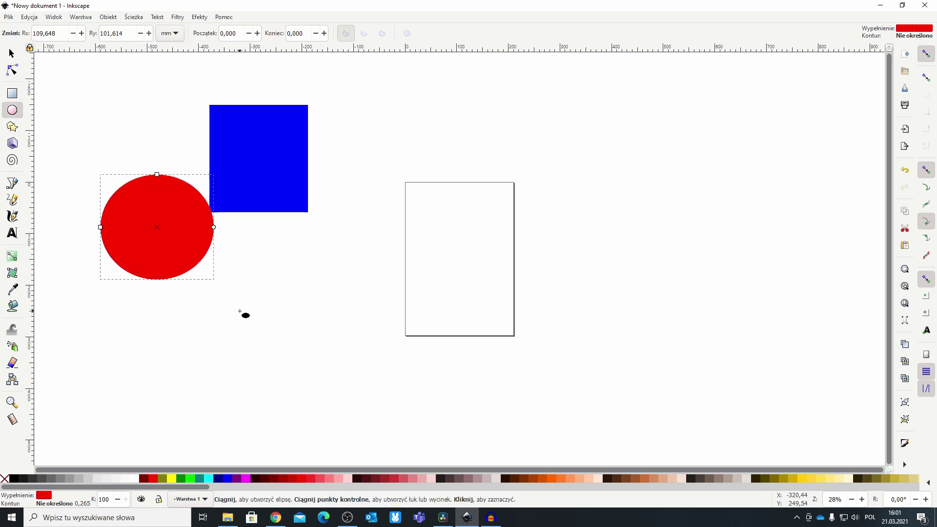
key("ctrl+z")
key("ctrl+z")
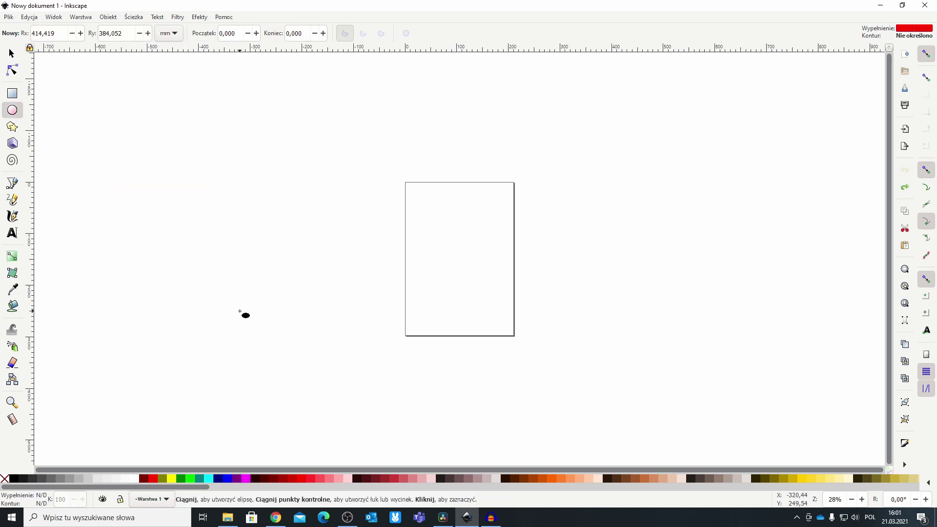
left_click(13, 127)
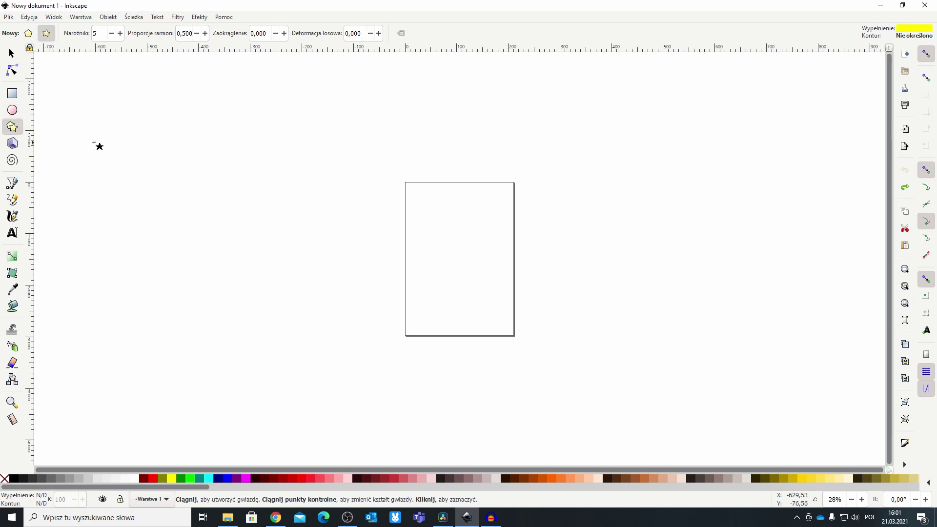
mouse_move(130, 141)
left_mouse_down()
mouse_move(193, 209)
mouse_move(234, 230)
left_mouse_up()
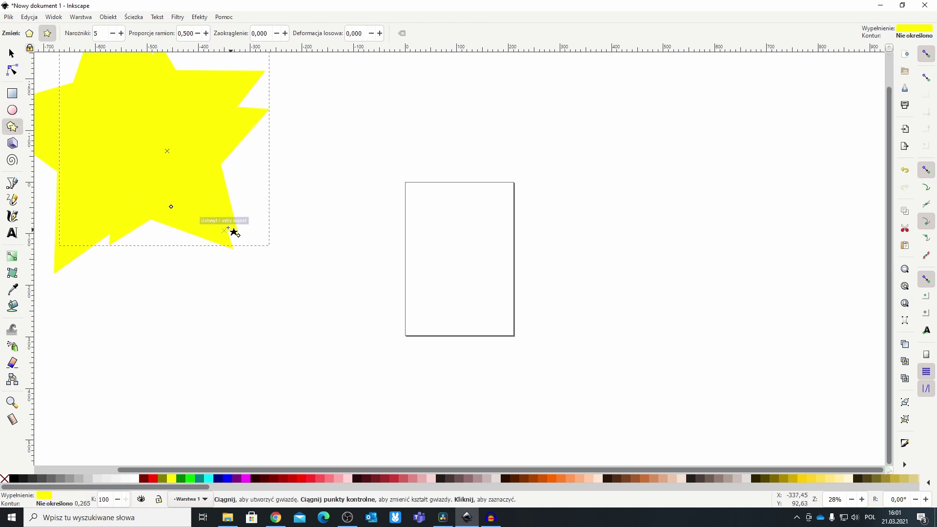
key("ctrl+z")
key("ctrl+z")
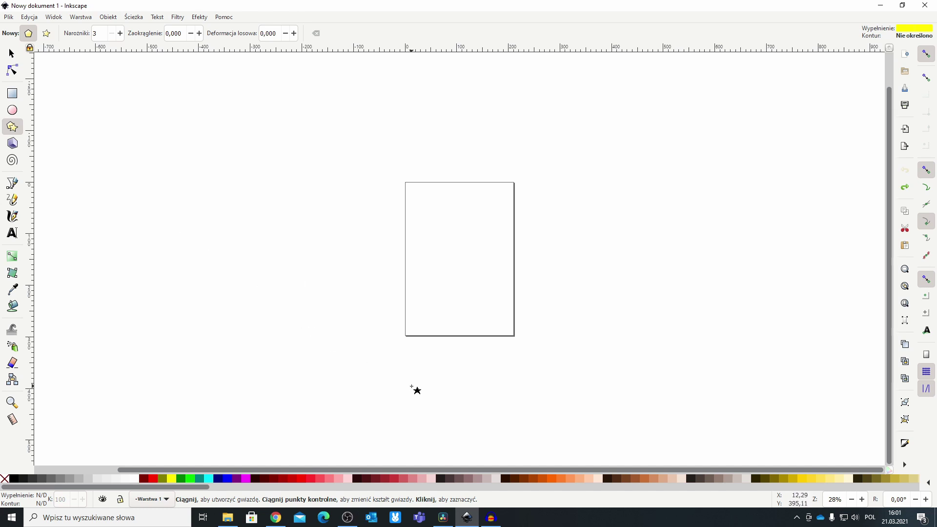
left_click(11, 53)
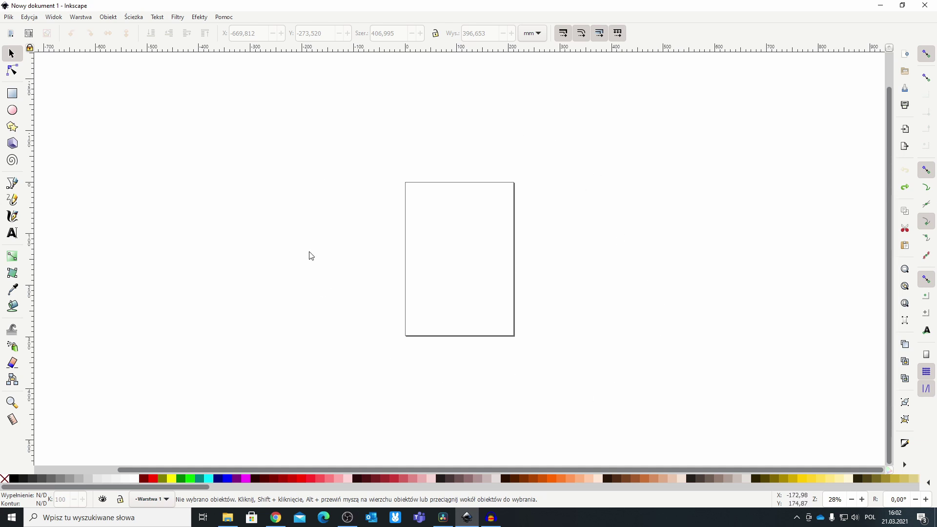
- Set the page orientation to landscape (Poziome) in Document Properties
left_click(9, 18)
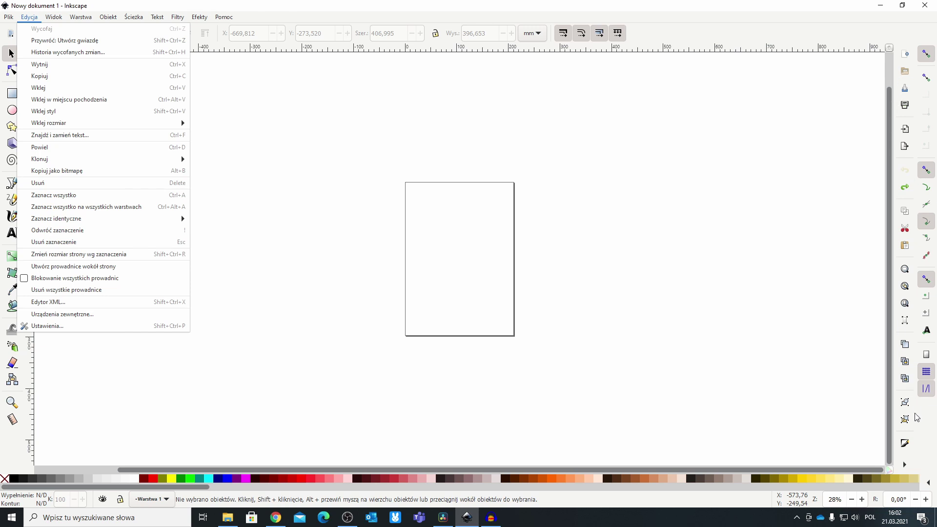
left_click(905, 468)
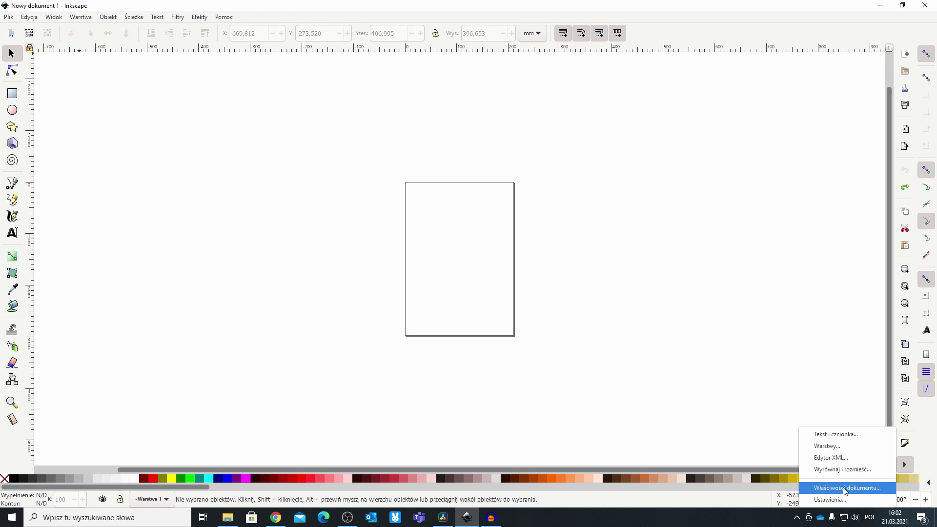
left_click(855, 488)
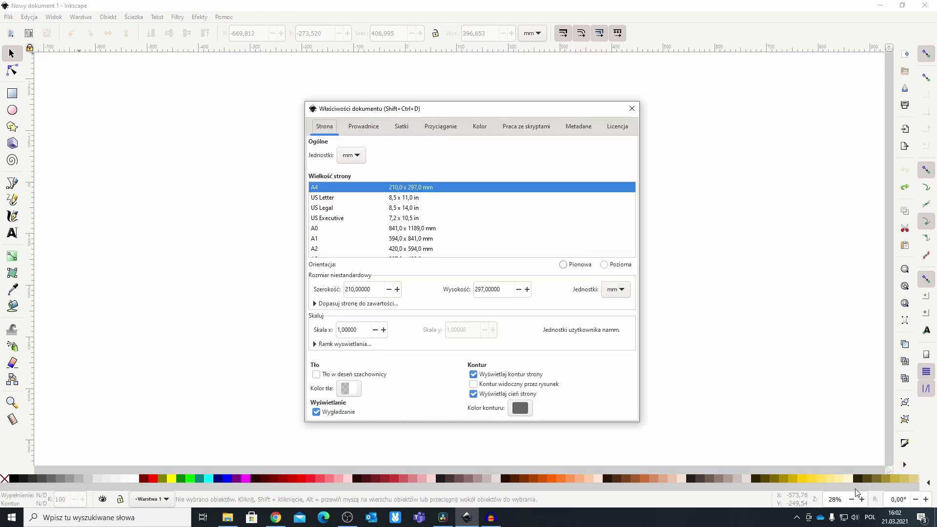
left_click(604, 264)
left_click(631, 109)
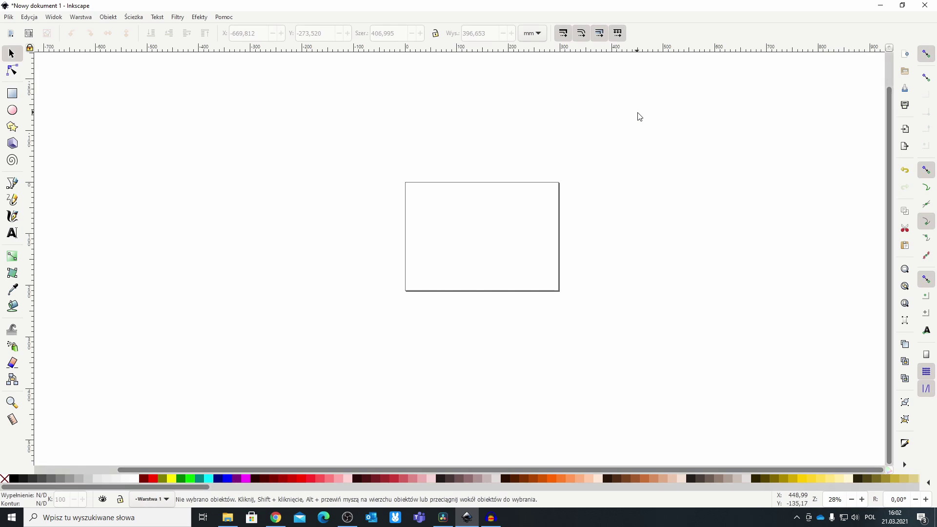
- Zoom to fit the landscape page and select the Spiral tool
left_click(904, 303)
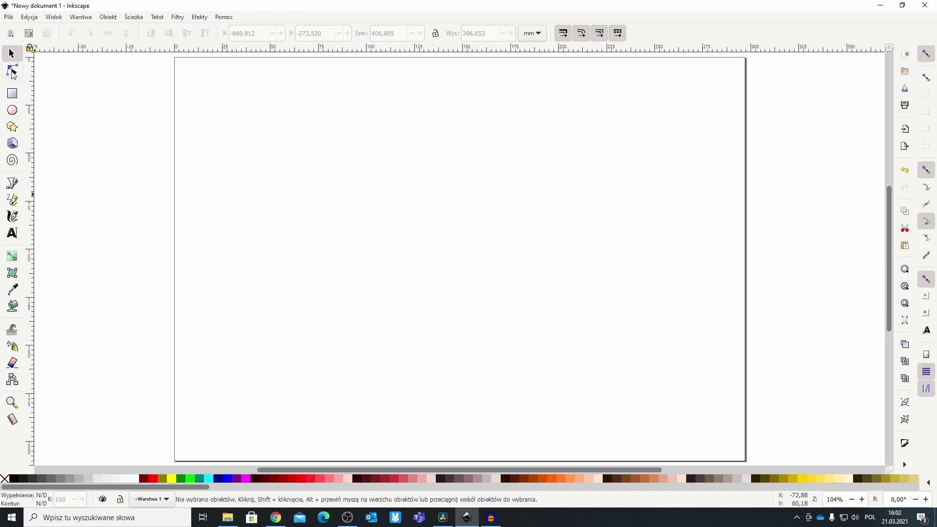
left_click(12, 70)
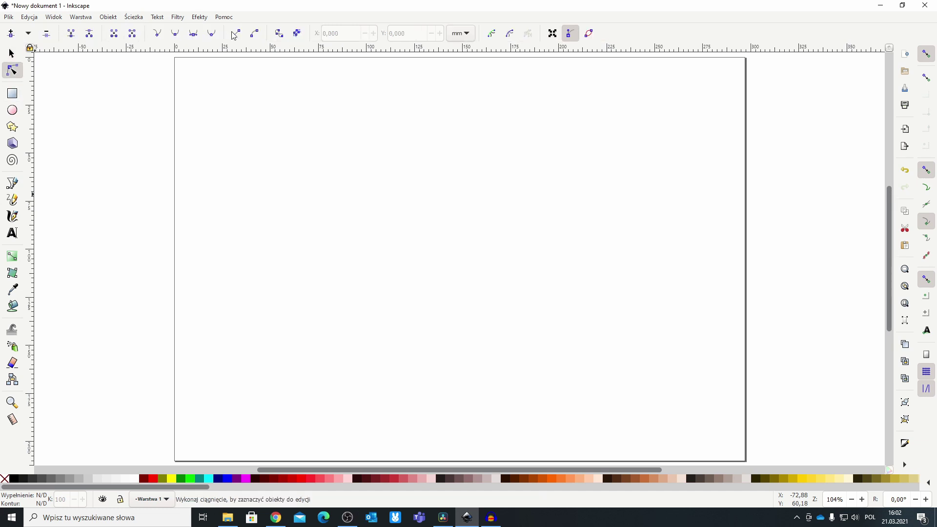
left_click(12, 94)
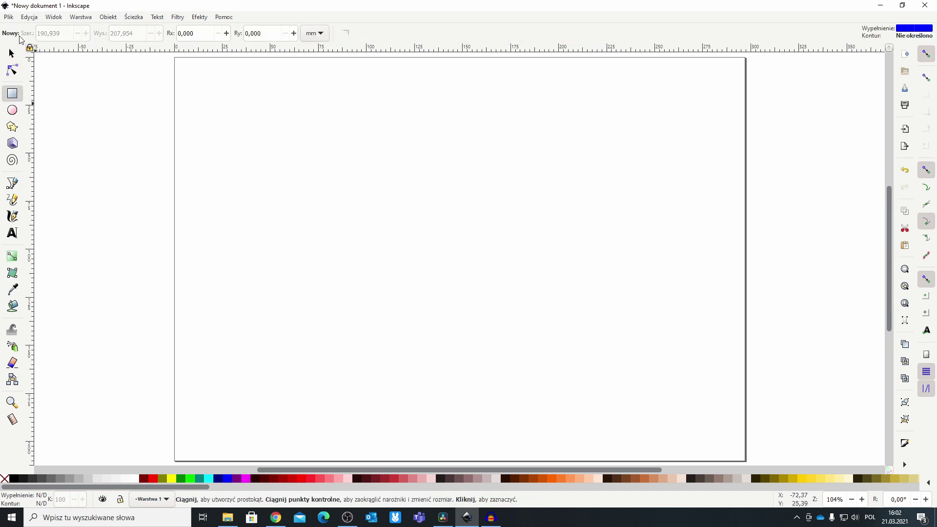
left_click(12, 127)
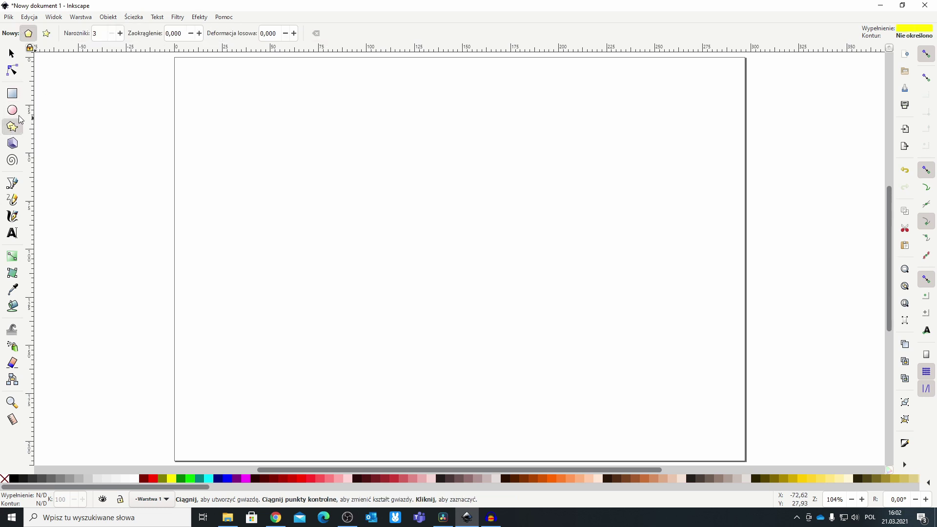
left_click(15, 161)
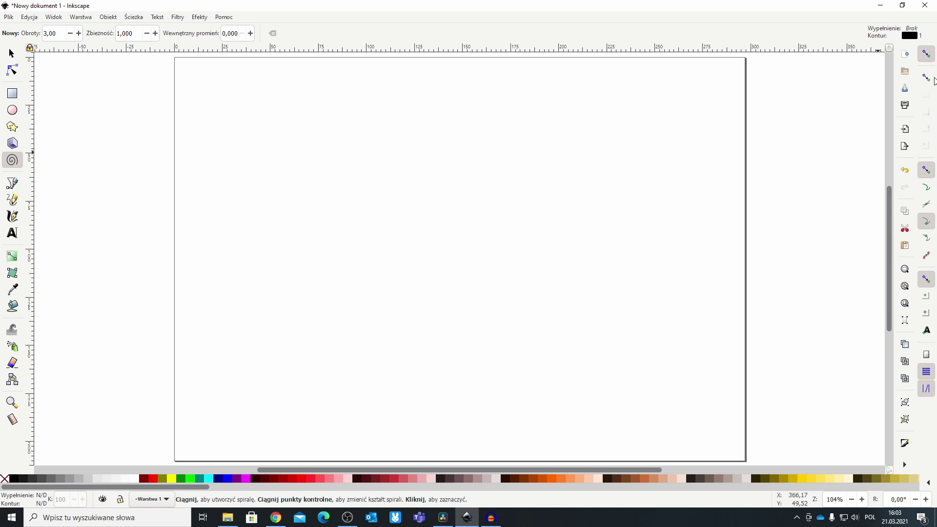
left_click(927, 56)
left_click(928, 57)
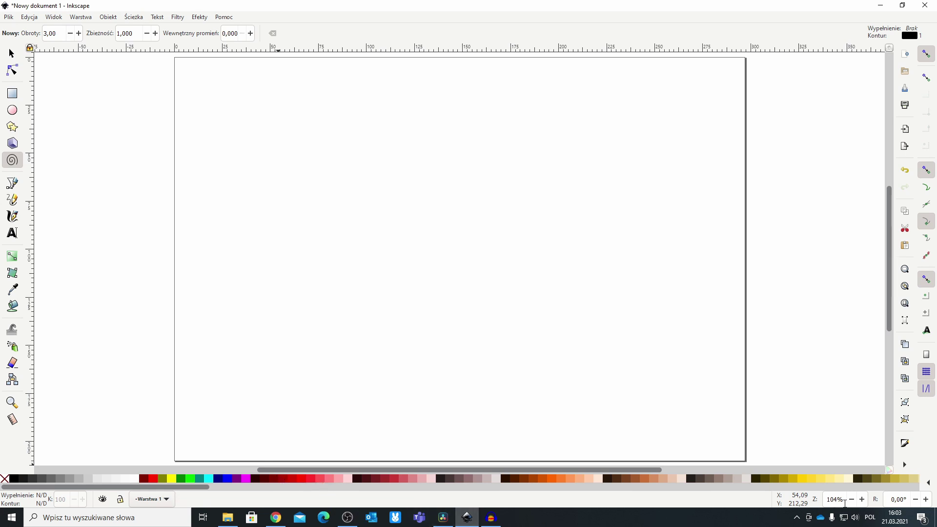
left_click(852, 499)
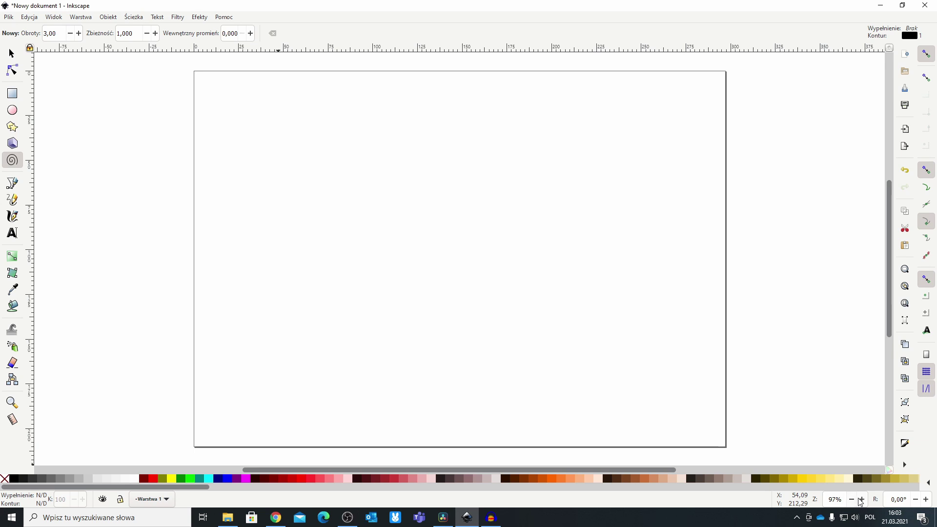
left_click(925, 499)
left_click(925, 499)
left_click(915, 499)
left_click(915, 499)
key("ctrl")
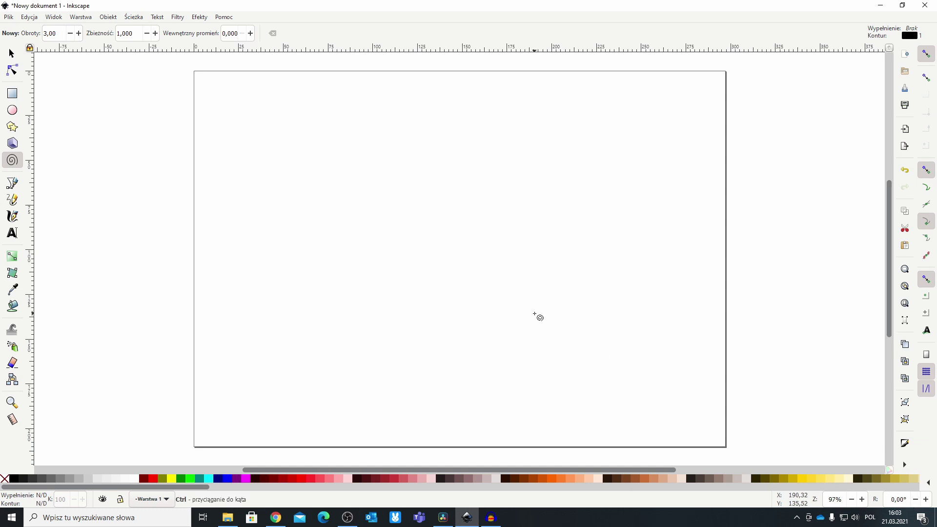
scroll(534, 314, "up", 2)
scroll(535, 315, "down", 1)
scroll(537, 317, "down", 3)
scroll(538, 318, "up", 2)
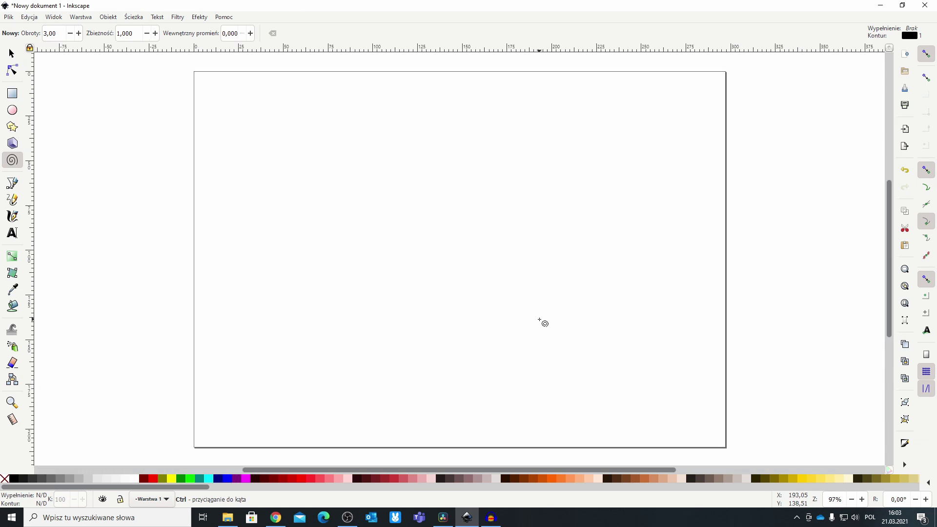
scroll(540, 320, "down", 1)
scroll(540, 320, "up", 1)
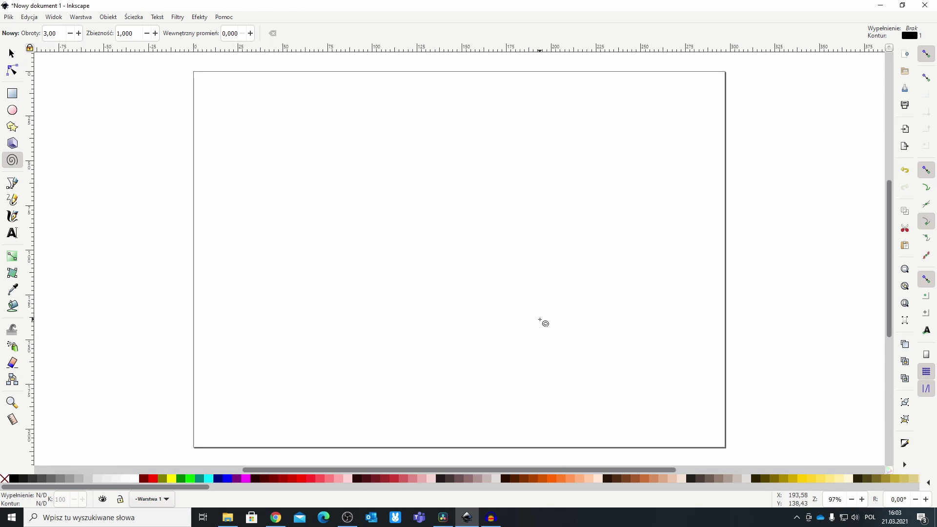
scroll(540, 321, "up", 2)
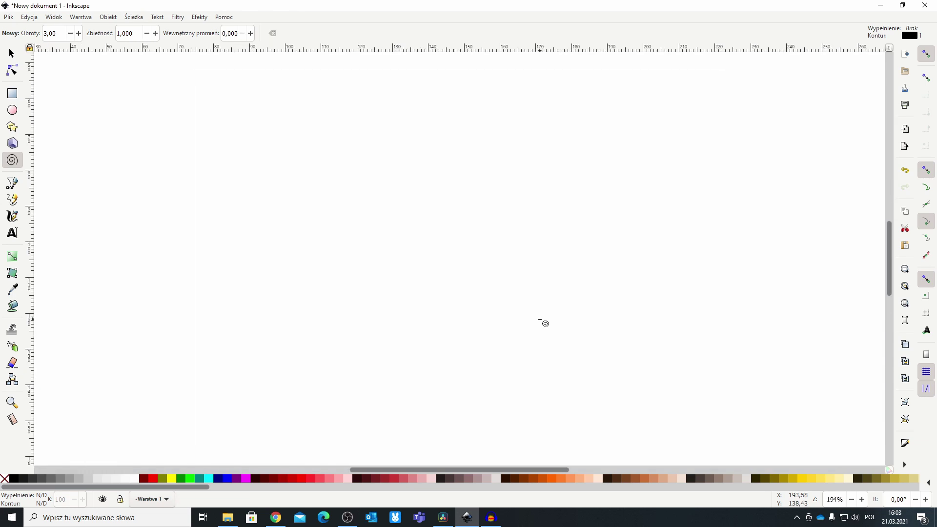
scroll(540, 321, "down", 1)
scroll(540, 320, "down", 1)
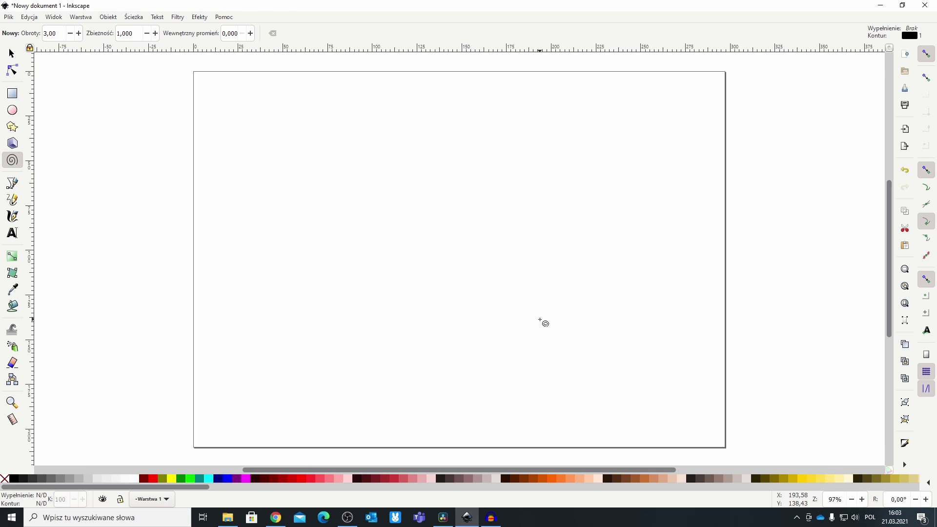
left_click(905, 303)
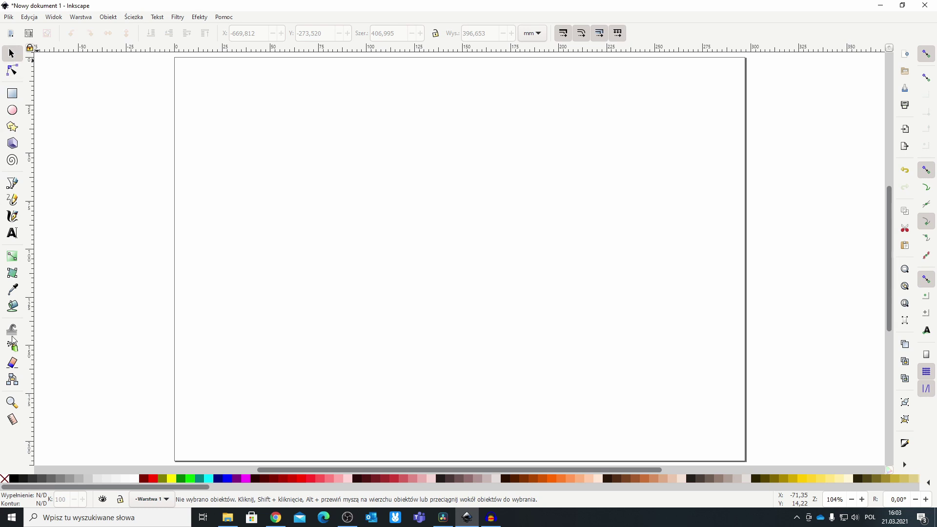
- Draw a red square near the page's top-left, undoing an extra second square
left_click(11, 94)
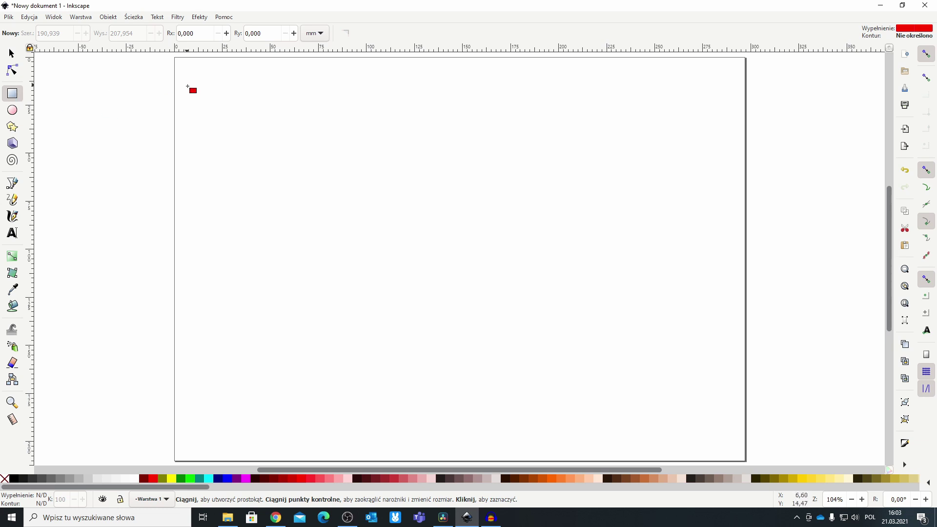
mouse_move(203, 85)
left_mouse_down()
mouse_move(289, 166)
mouse_move(282, 205)
mouse_move(287, 178)
mouse_move(274, 147)
mouse_move(257, 149)
mouse_move(275, 138)
mouse_move(292, 145)
mouse_move(228, 112)
mouse_move(289, 170)
left_mouse_up()
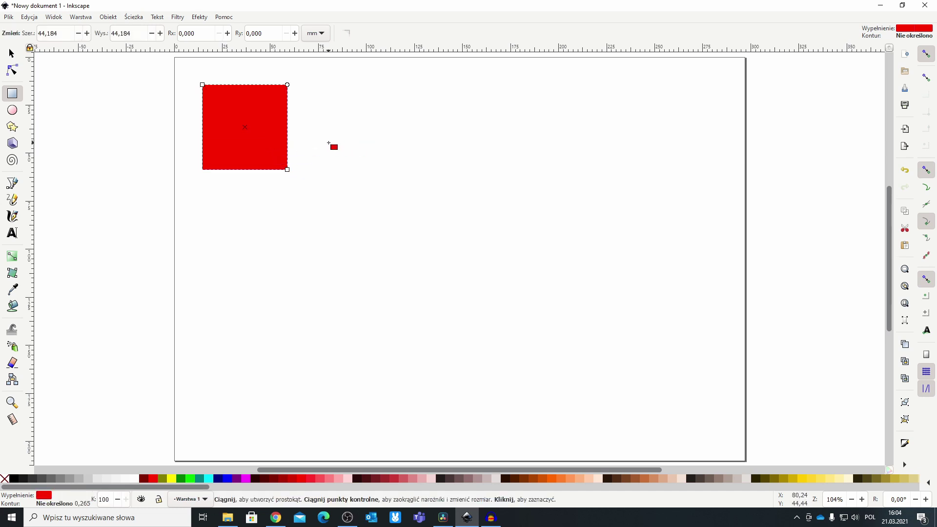
key("ctrl")
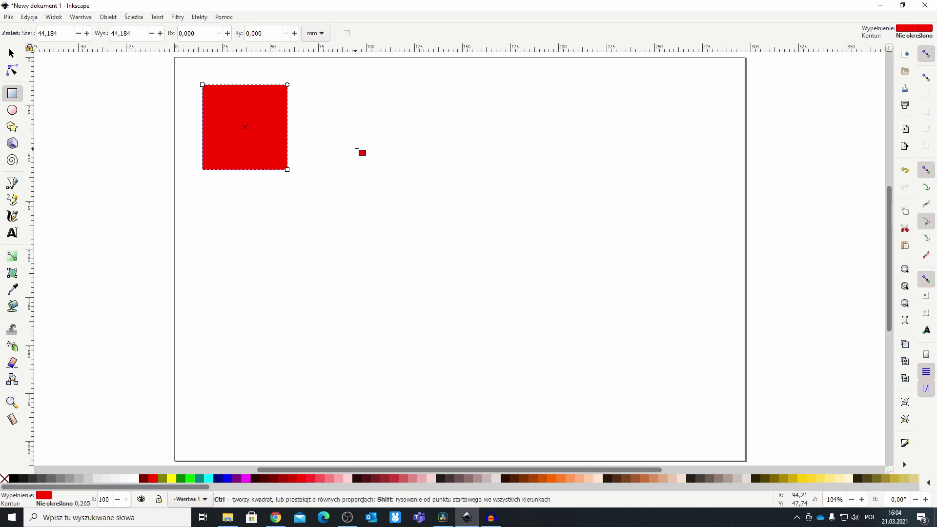
mouse_move(382, 138)
left_mouse_down()
mouse_move(475, 198)
mouse_move(405, 157)
mouse_move(441, 195)
mouse_move(389, 144)
mouse_move(441, 198)
mouse_move(399, 159)
left_mouse_up()
key("ctrl+z")
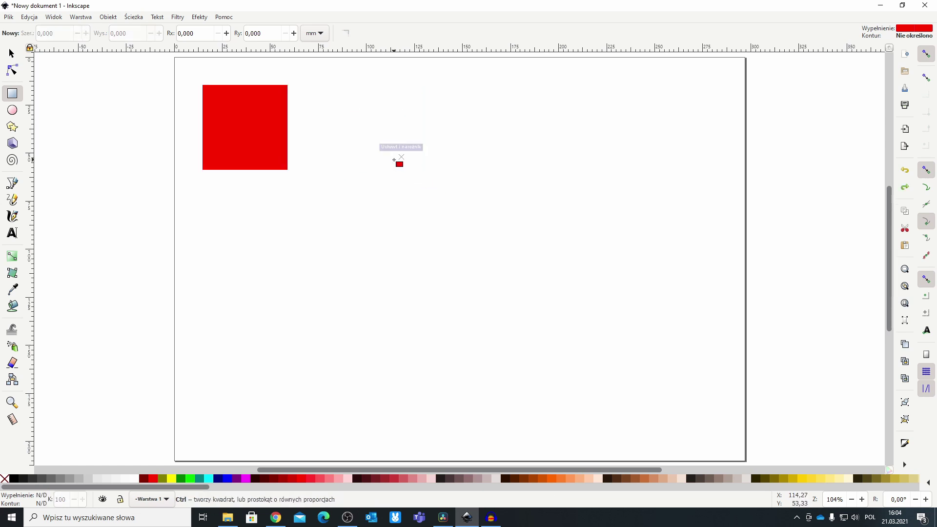
- Stretch the red square into a slightly narrower, taller rectangle
left_click(254, 137)
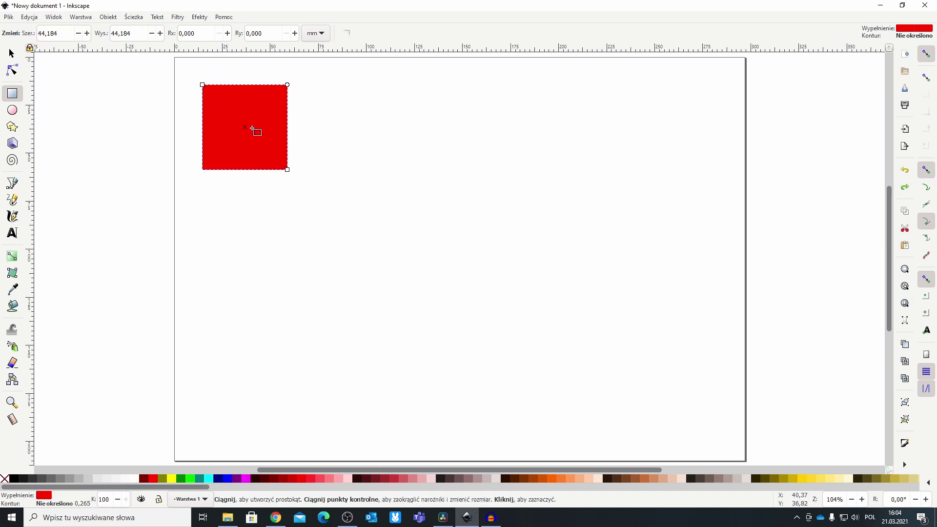
left_click(315, 122)
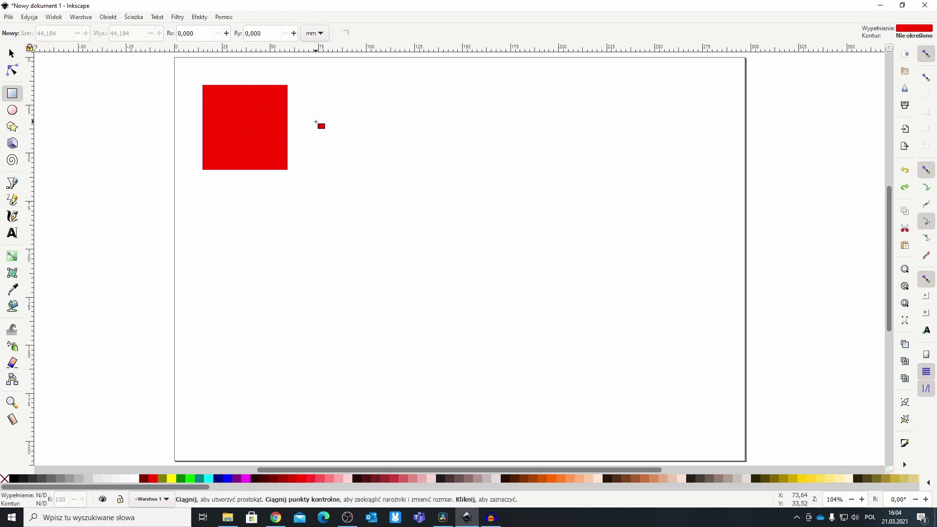
left_click(250, 119)
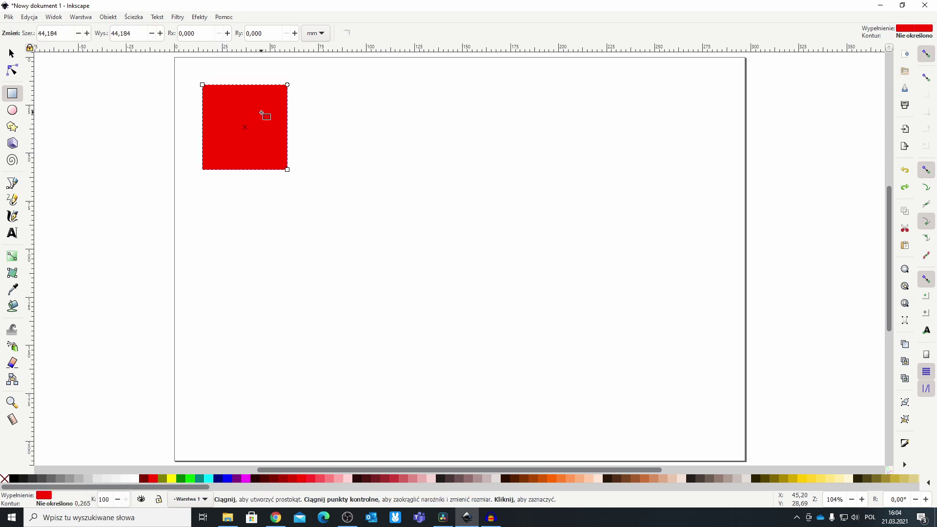
left_click_drag(287, 169, 296, 174)
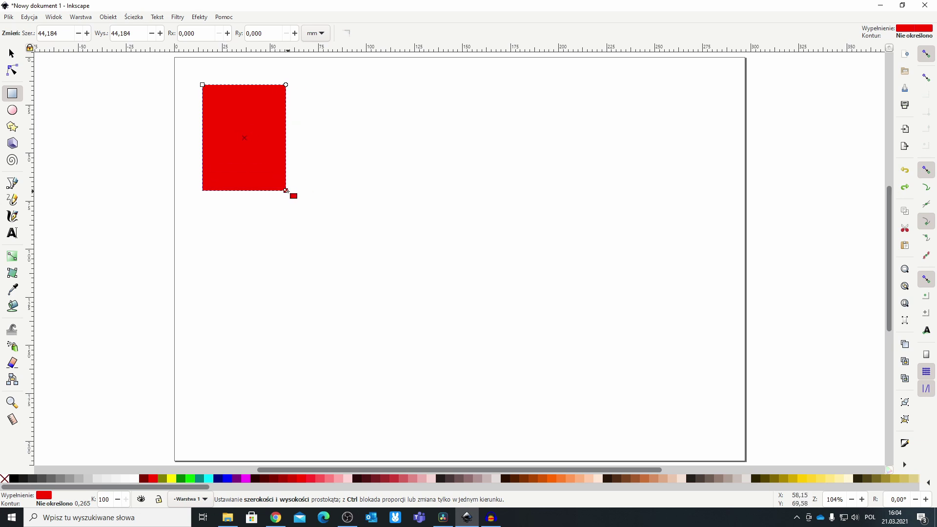
mouse_move(296, 175)
left_mouse_down()
mouse_move(290, 195)
mouse_move(287, 182)
left_mouse_up()
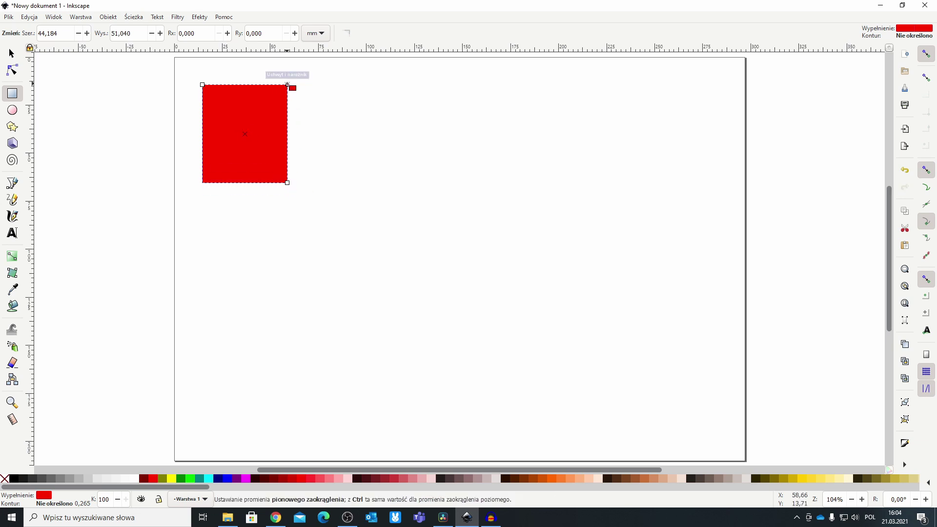
mouse_move(287, 84)
left_mouse_down()
mouse_move(287, 108)
mouse_move(271, 85)
mouse_move(245, 85)
left_mouse_up()
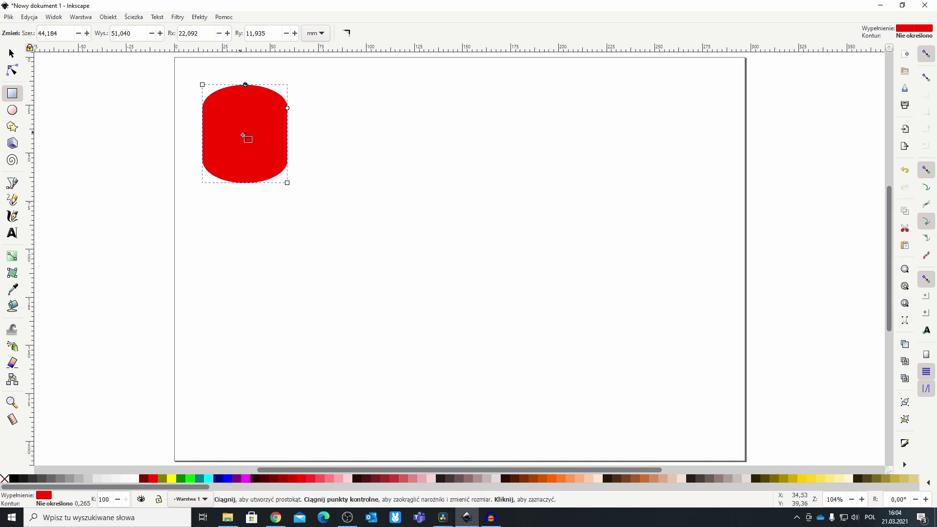
- Fill the rounded rectangle teal and give it a yellow outline
left_click(194, 479)
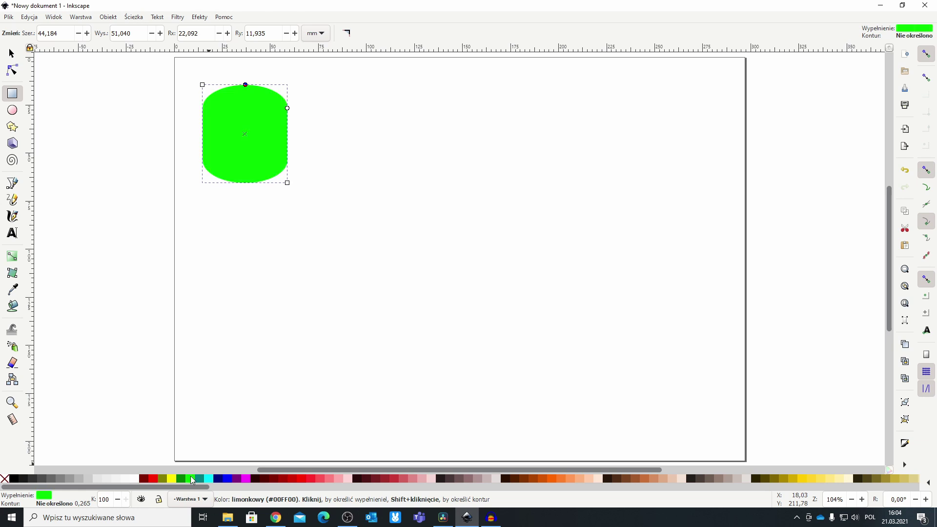
left_click(204, 478)
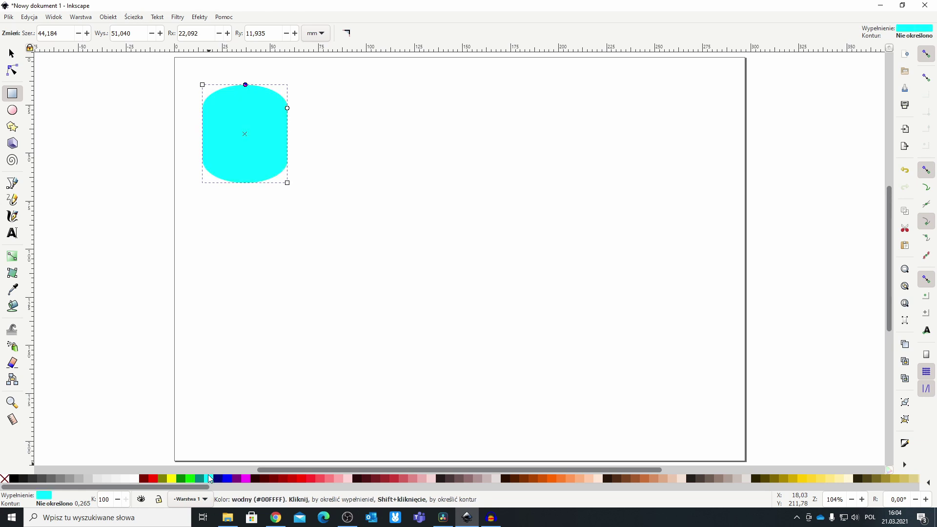
left_click(199, 480)
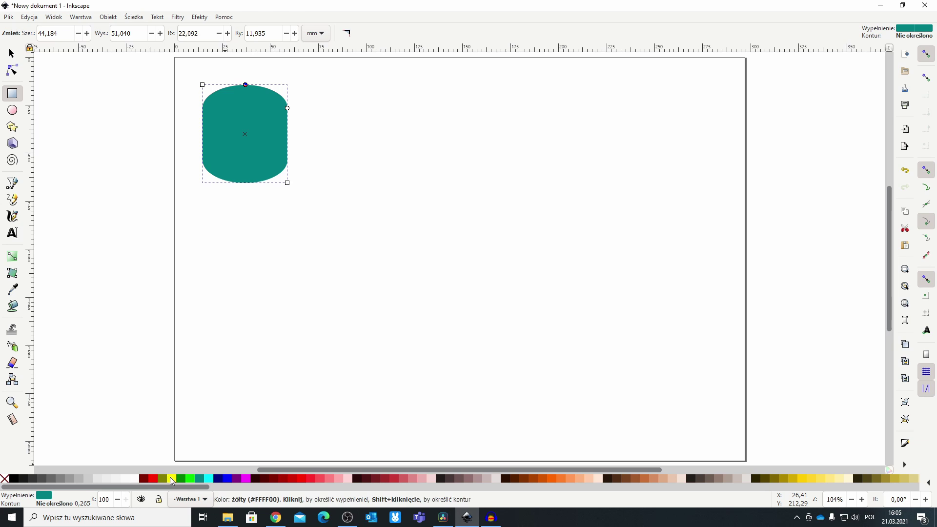
left_click(171, 478, "shift")
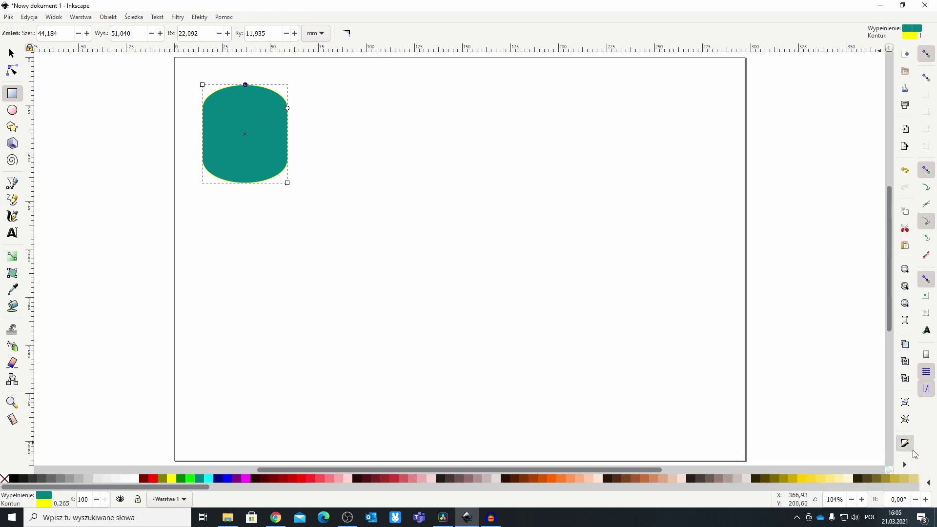
- Increase the yellow outline's stroke width in Fill and Stroke
left_click(911, 447)
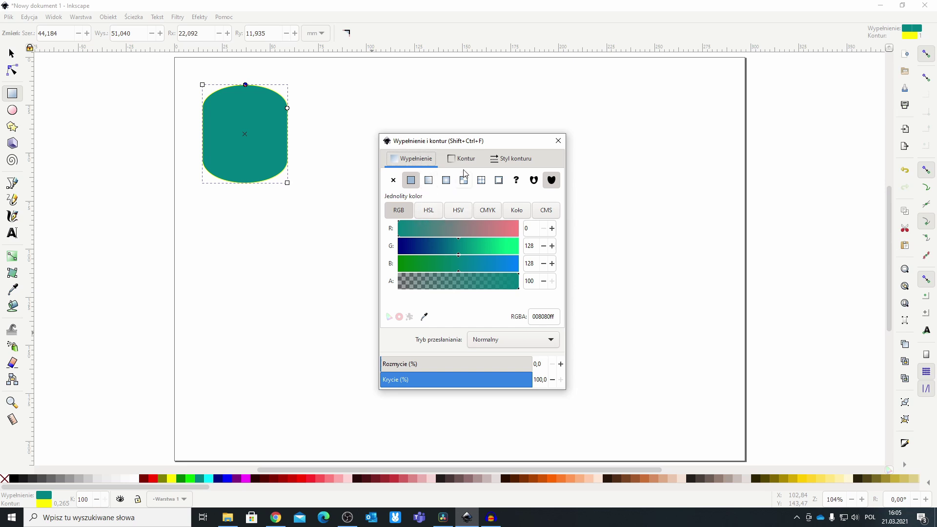
left_click(512, 161)
left_click(458, 180)
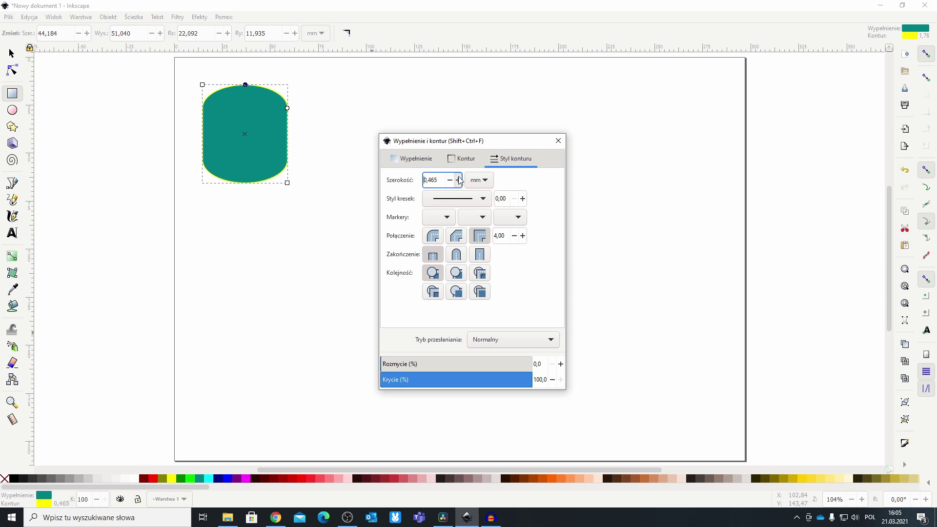
left_click(458, 180)
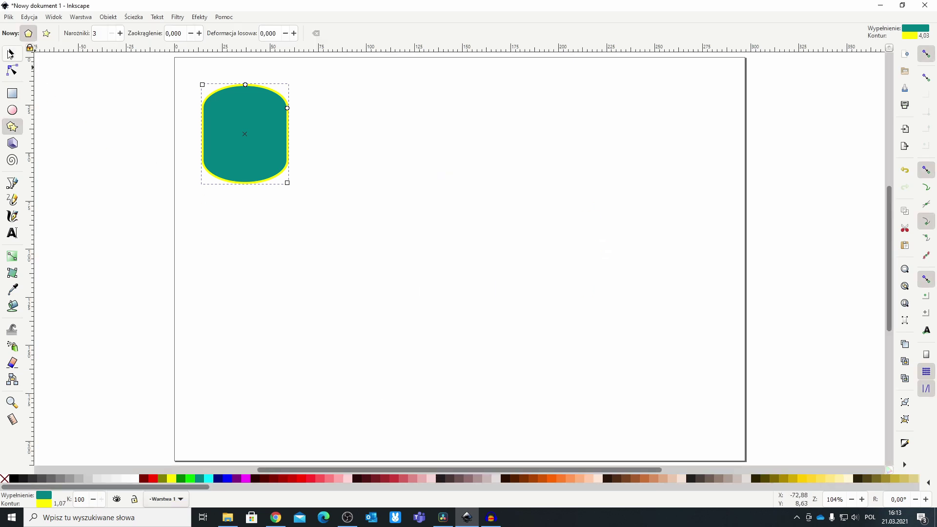
- Rescale the teal shape to make it slightly shorter
left_click(11, 53)
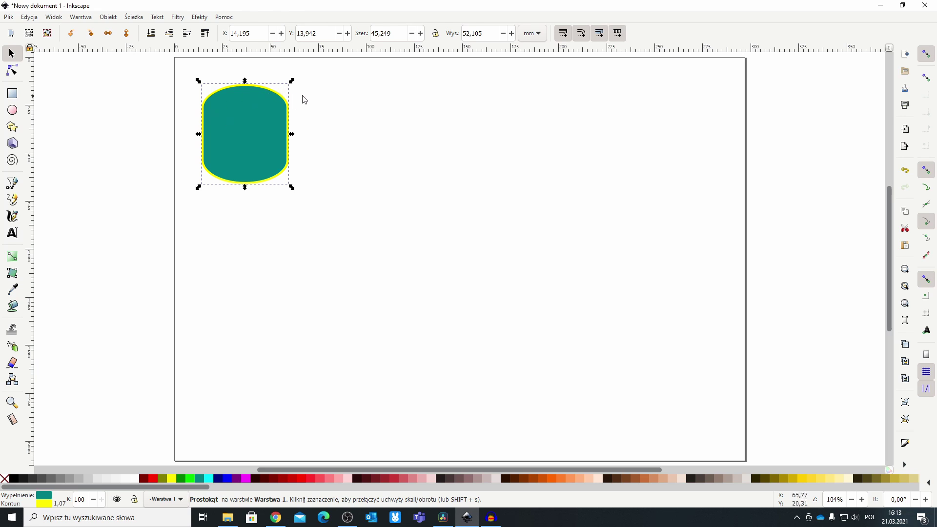
mouse_move(292, 80)
left_mouse_down()
mouse_move(304, 86)
mouse_move(292, 77)
left_mouse_up()
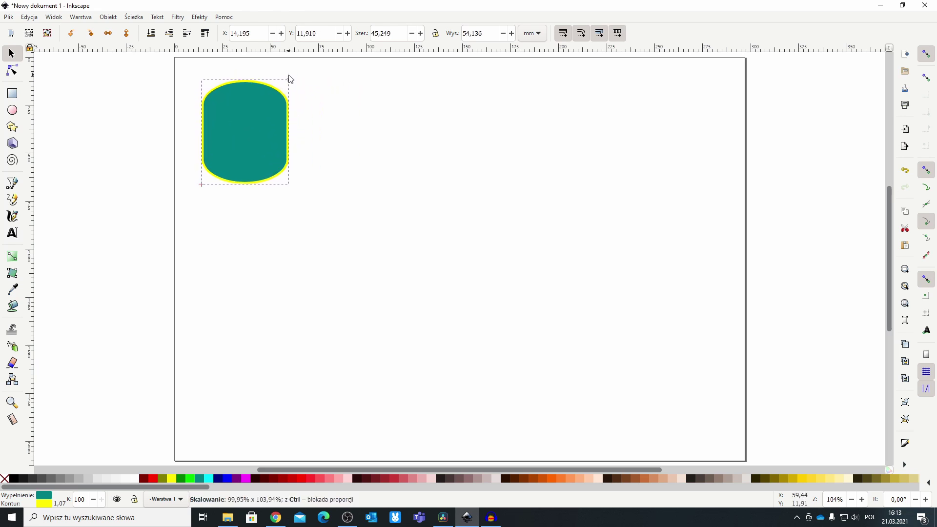
left_click_drag(245, 77, 247, 86)
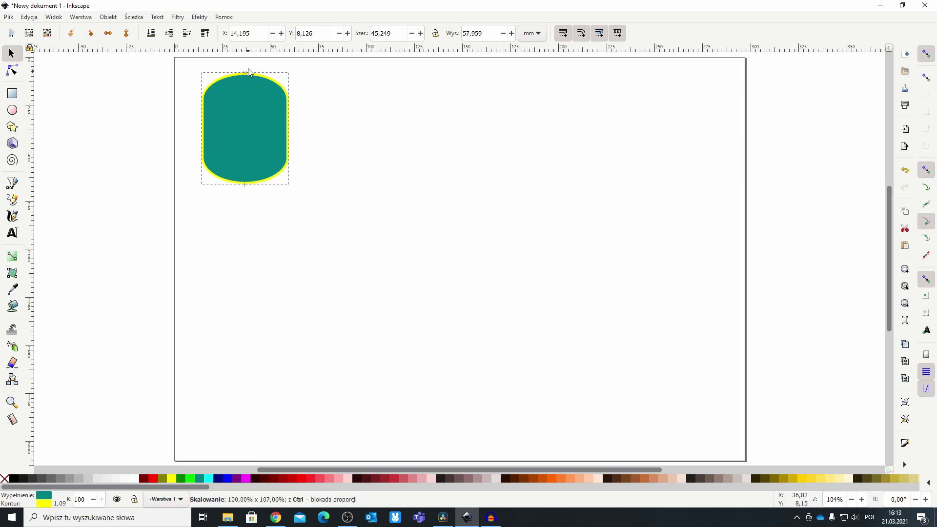
- Skew the shape, move its rotation centre lower-left, and rotate it into a diagonal
left_click(265, 132)
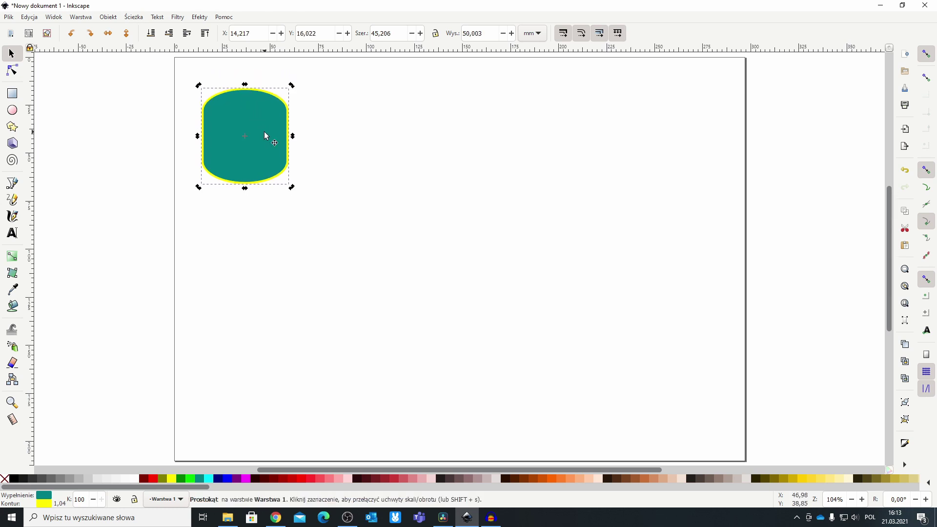
mouse_move(291, 86)
left_mouse_down()
mouse_move(298, 94)
mouse_move(258, 92)
left_mouse_up()
left_click(250, 137)
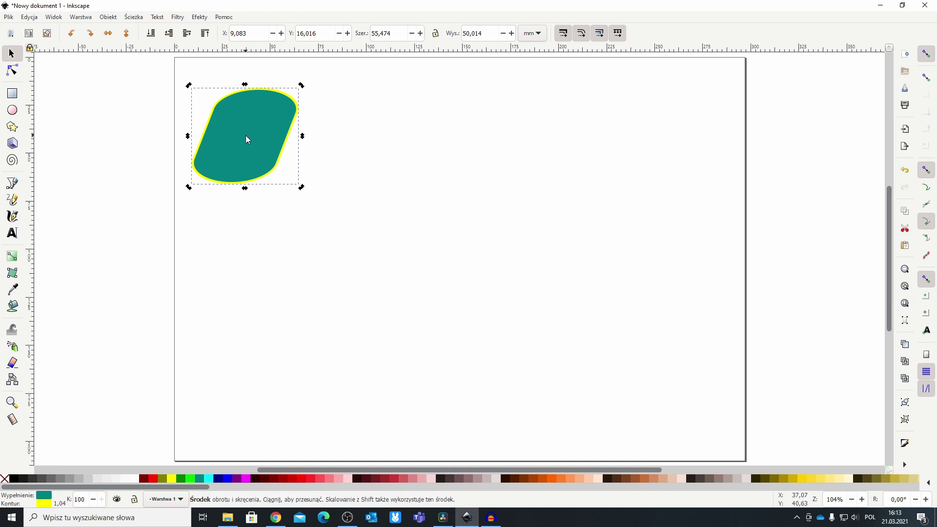
left_click_drag(244, 136, 194, 176)
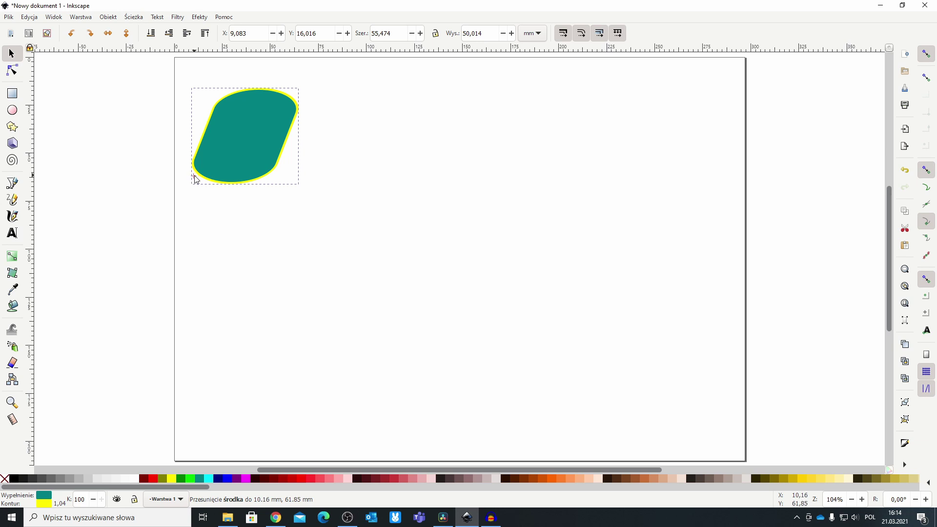
mouse_move(299, 87)
left_mouse_down()
mouse_move(309, 105)
mouse_move(51, 271)
left_mouse_up()
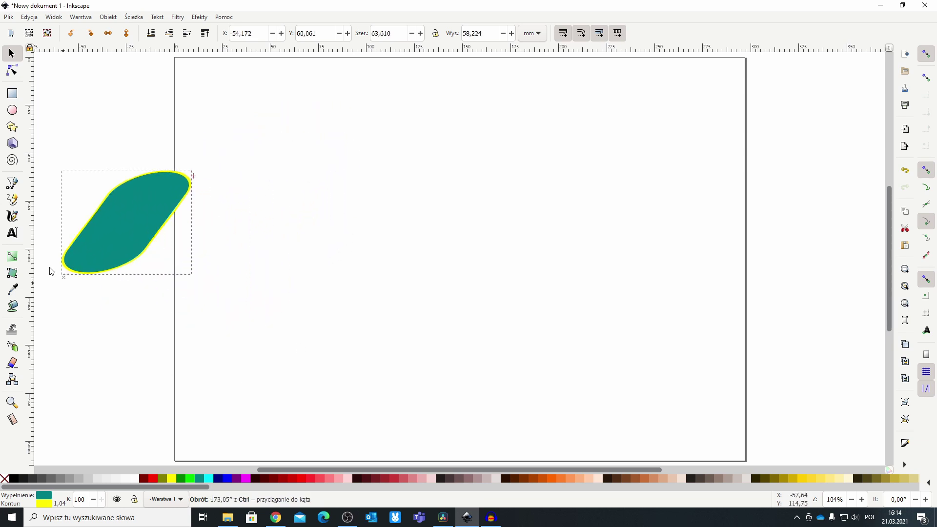
left_click_drag(51, 271, 311, 100)
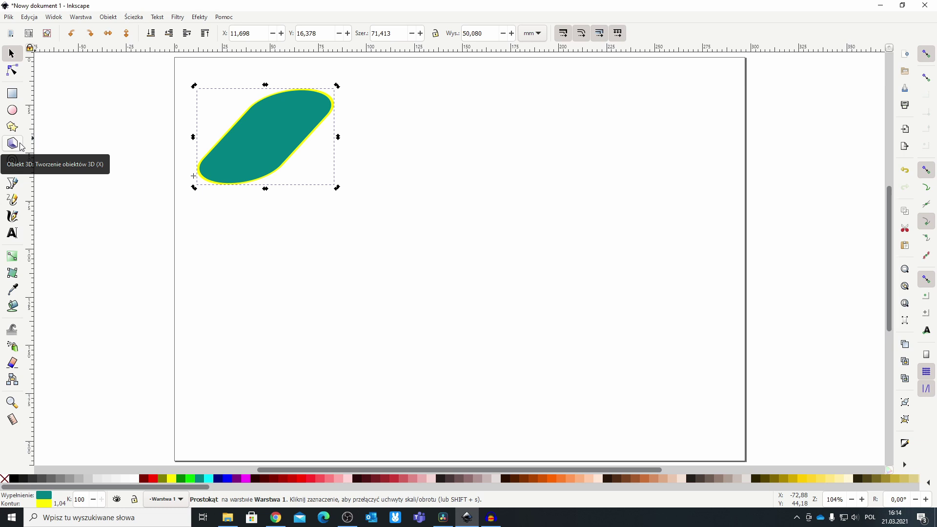
- Draw a circle right of the slanted shape, even its radii, and set the arc end to 270
left_click(13, 126)
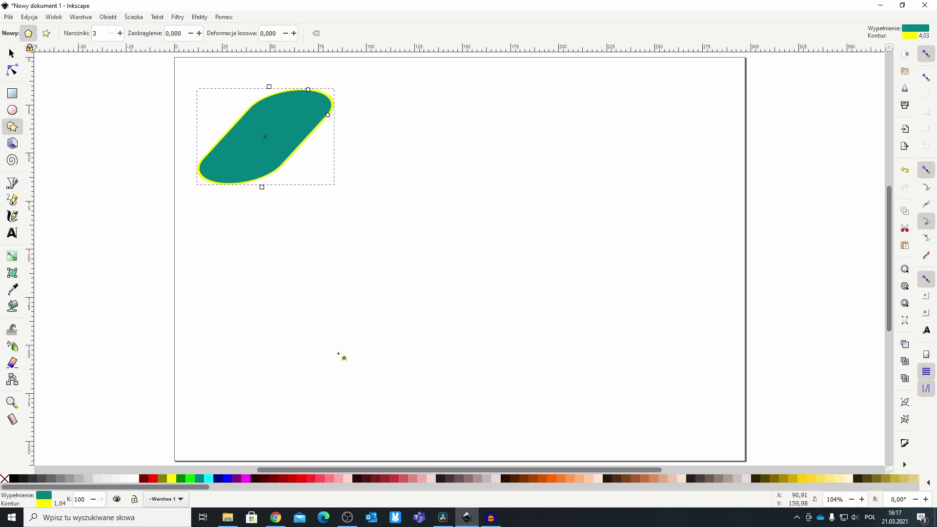
left_click(12, 110)
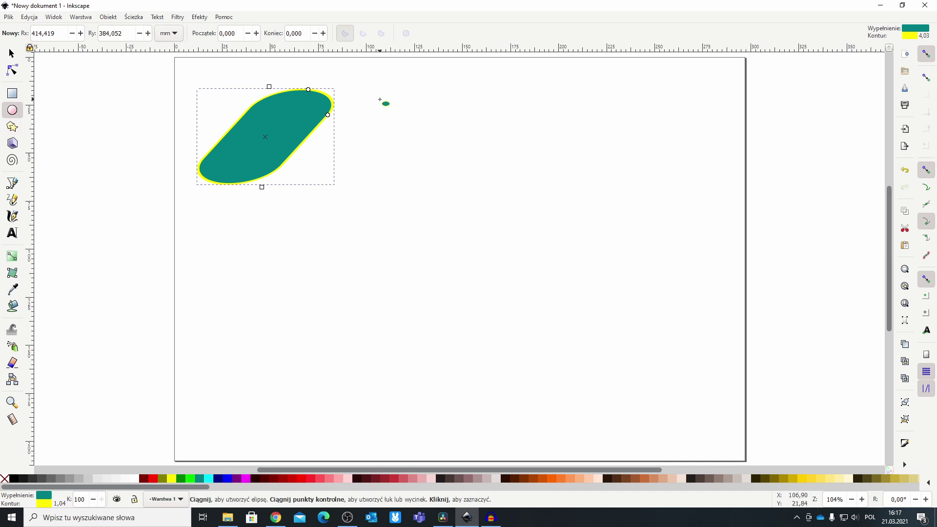
left_click_drag(380, 99, 476, 193)
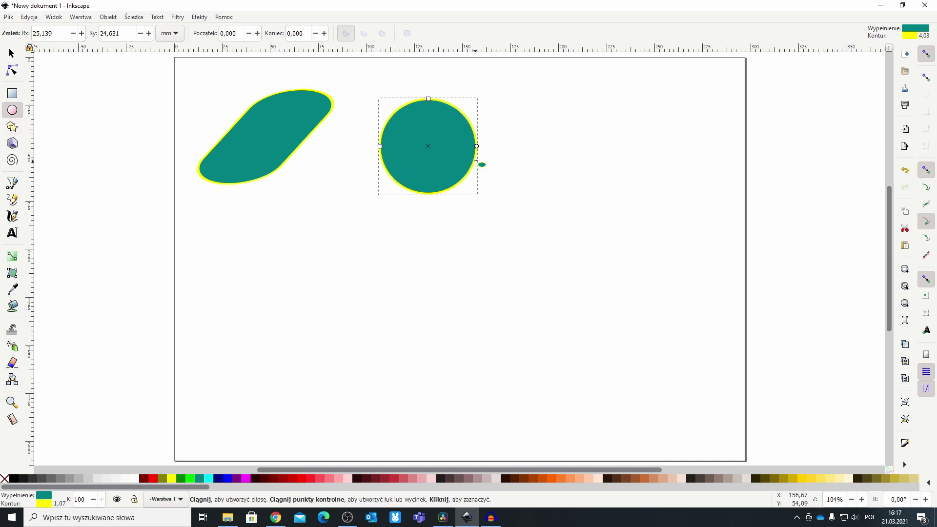
left_click_drag(428, 99, 428, 93)
left_click_drag(379, 146, 382, 144)
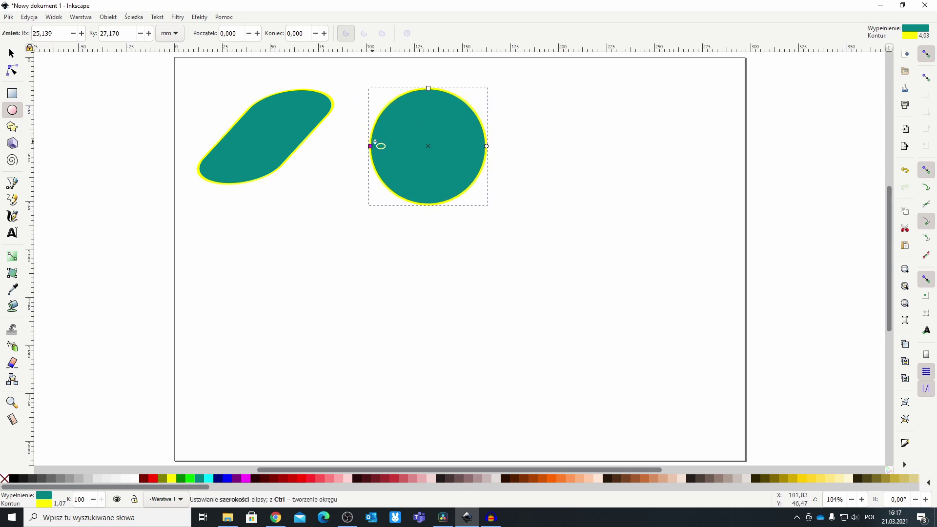
left_click_drag(383, 145, 378, 142)
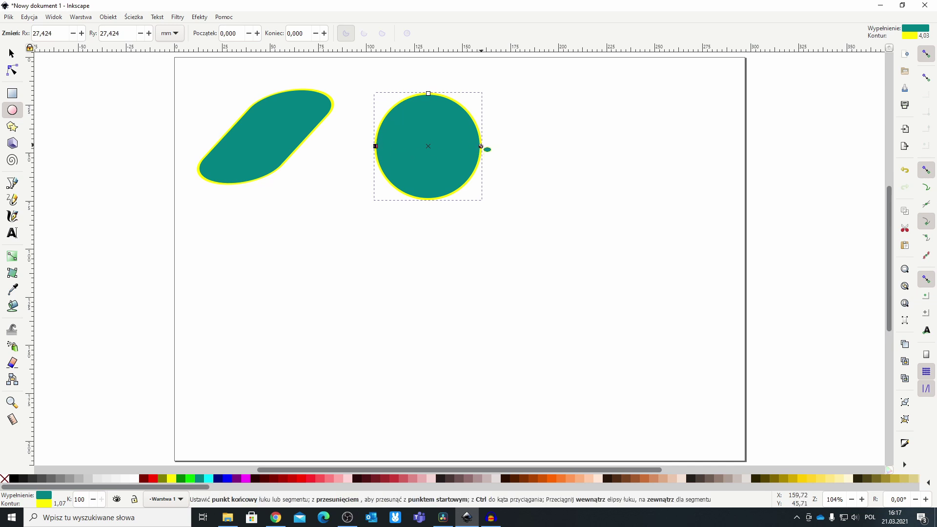
mouse_move(481, 146)
left_mouse_down()
mouse_move(379, 175)
mouse_move(394, 90)
mouse_move(454, 73)
mouse_move(400, 77)
mouse_move(471, 90)
mouse_move(402, 69)
mouse_move(469, 75)
mouse_move(437, 78)
mouse_move(434, 118)
mouse_move(434, 107)
mouse_move(456, 130)
mouse_move(429, 107)
left_mouse_up()
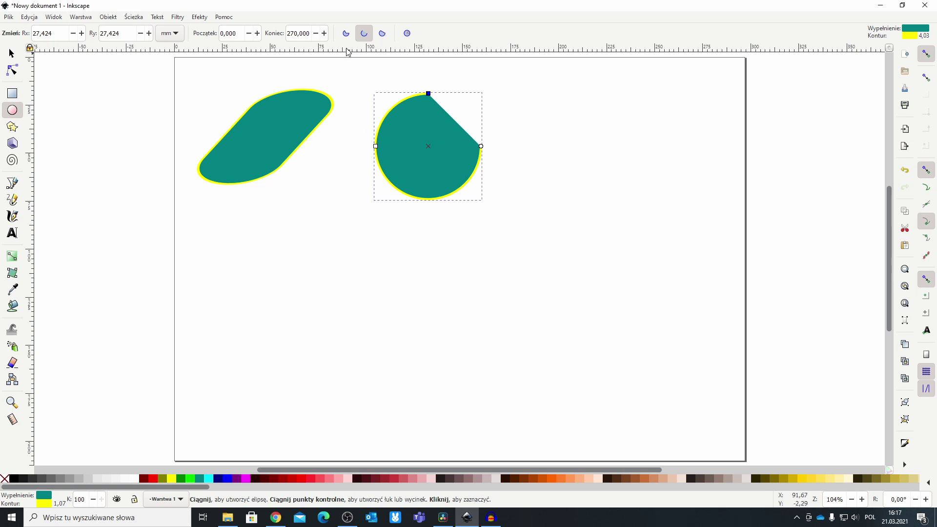
- Switch the arc to pie mode and cut a thin wedge out of the circle
left_click(346, 34)
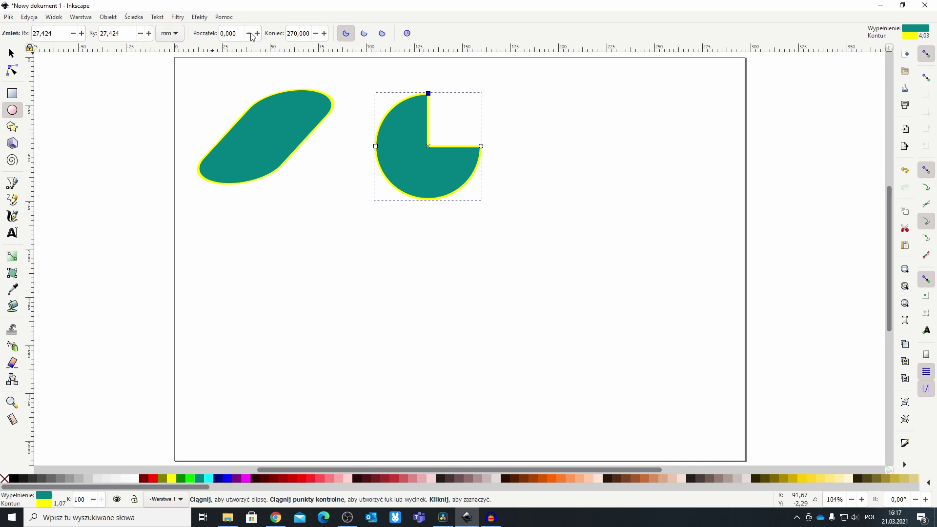
left_click(363, 34)
left_click(384, 34)
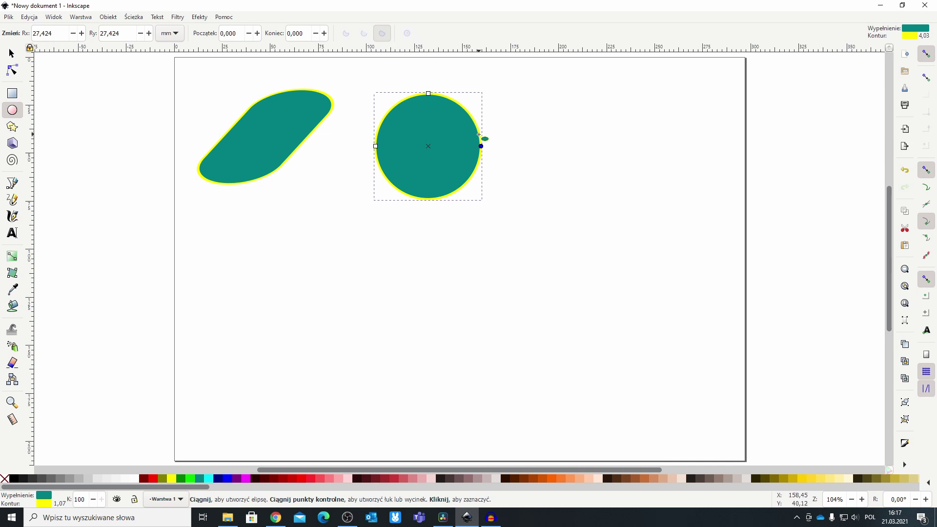
left_click_drag(481, 146, 470, 116)
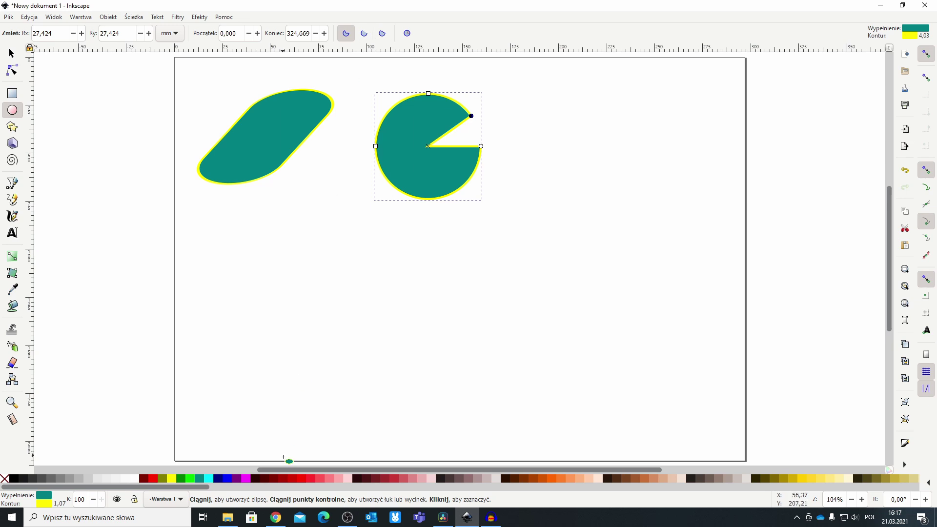
- Fill the pie dark red and shrink it slightly
left_click(294, 478)
left_click(264, 478)
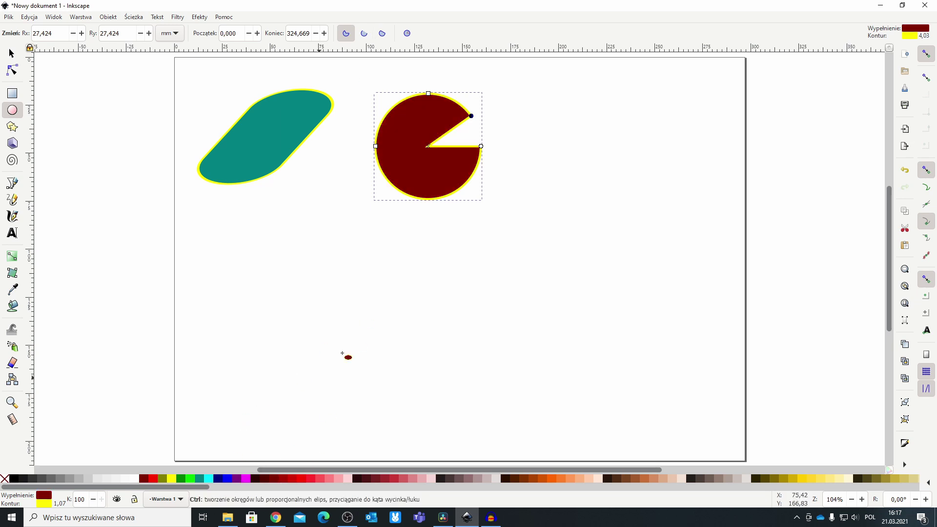
key("s")
left_click_drag(485, 204, 467, 190)
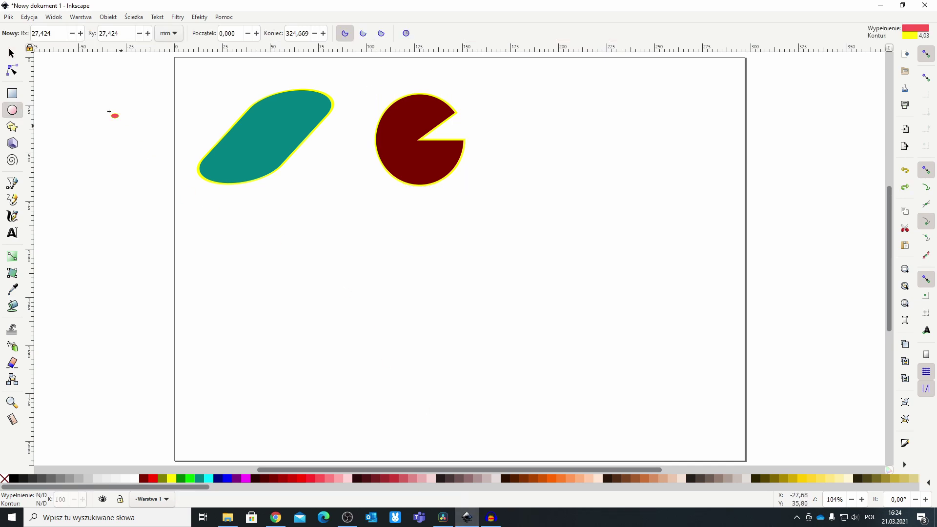
- Draw a six-cornered, slightly rounded polygon to the right of the pie
left_click(15, 130)
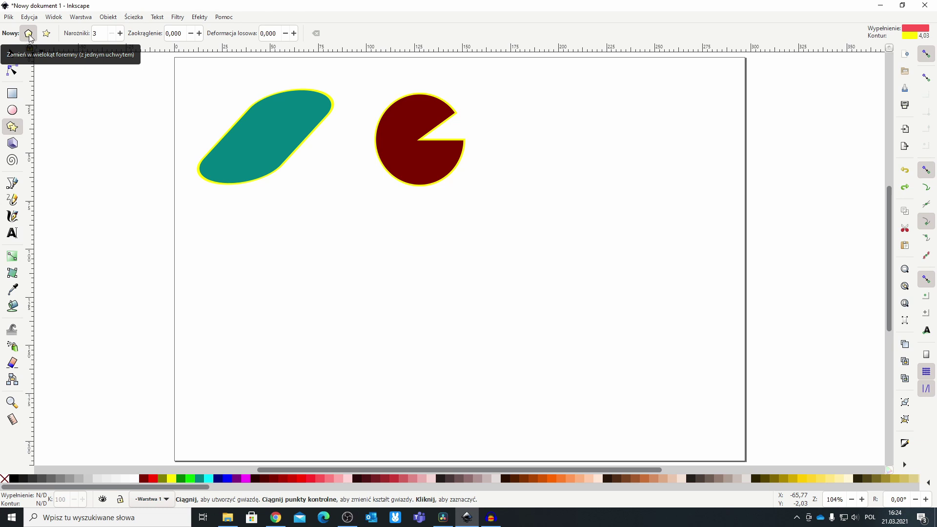
left_click(46, 34)
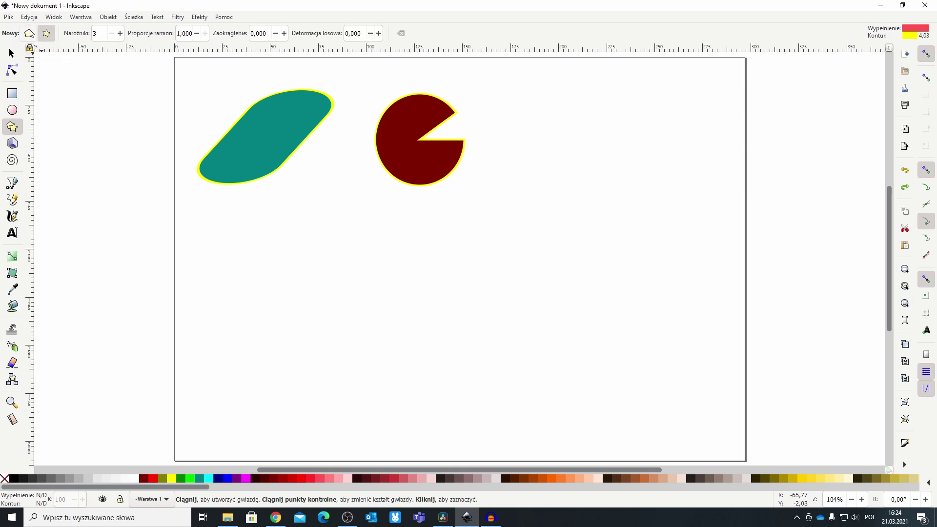
left_click(120, 34)
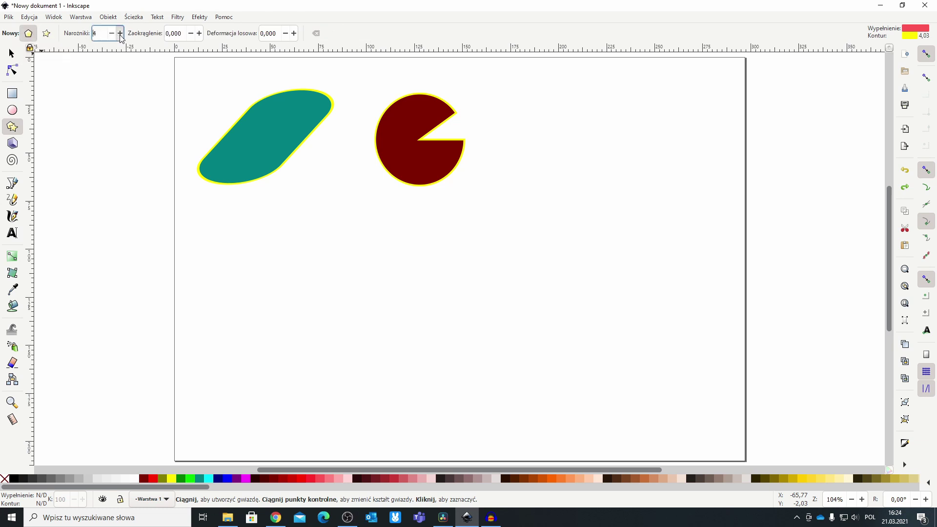
double_click(200, 38)
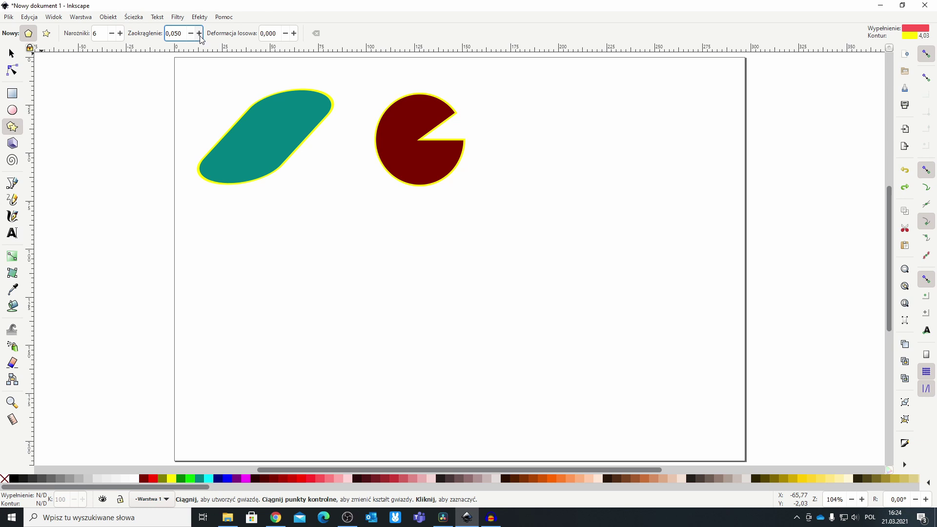
left_click_drag(531, 119, 542, 162)
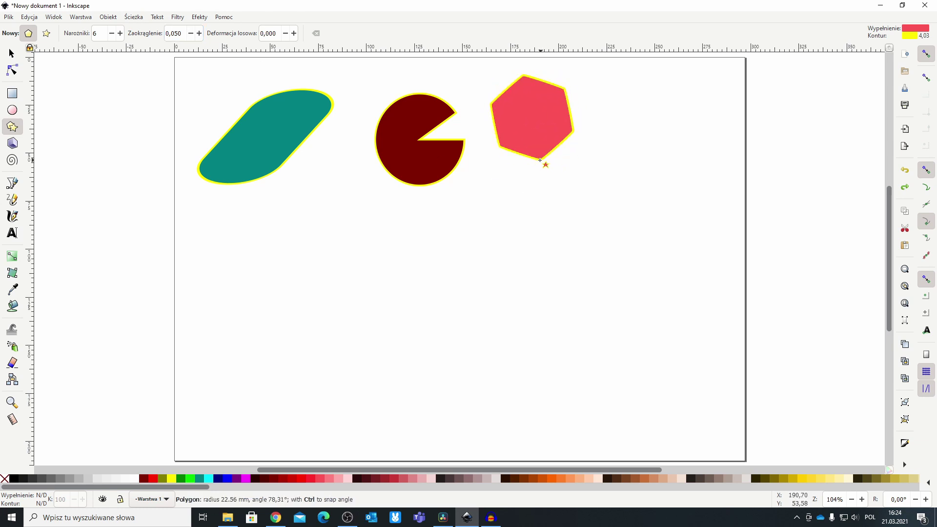
left_click_drag(542, 163, 496, 148)
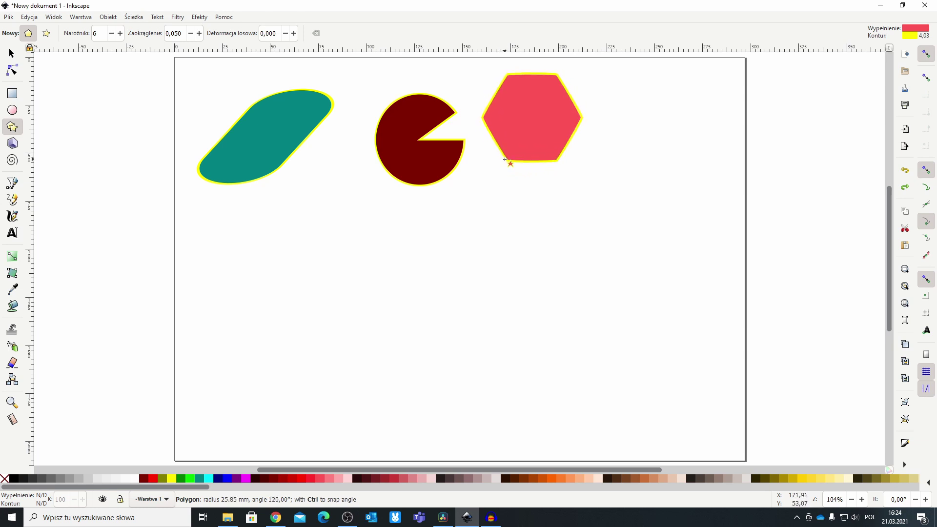
left_click_drag(496, 149, 506, 160)
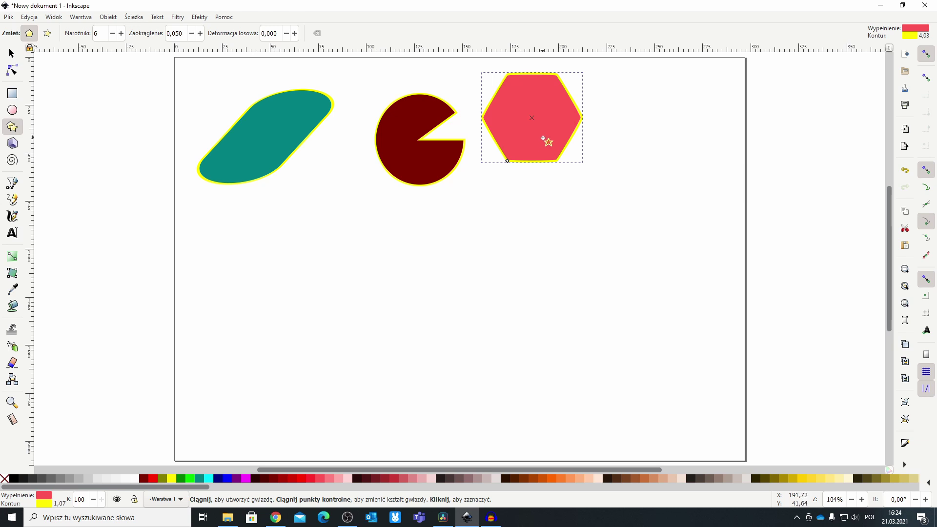
left_click_drag(507, 161, 547, 166)
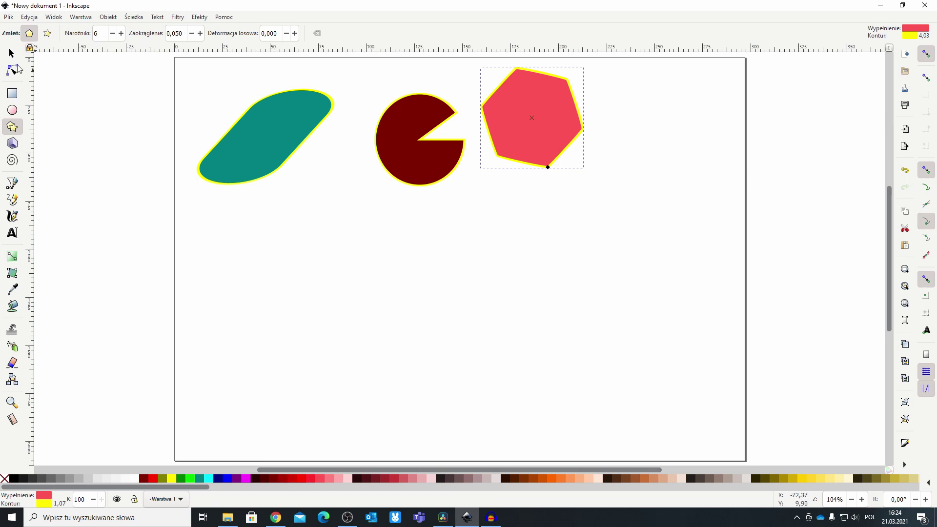
- Widen the hexagon slightly and fill it light pink
left_click(15, 58)
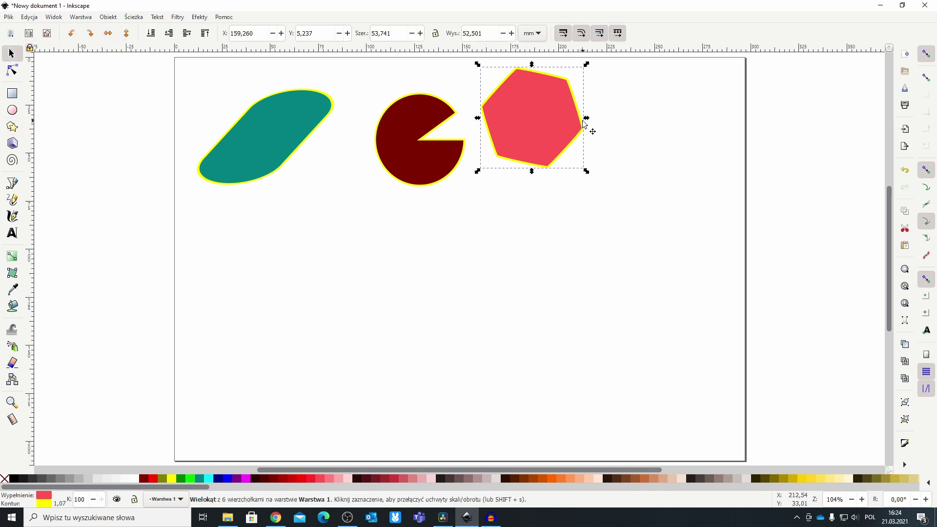
left_click_drag(586, 117, 559, 141)
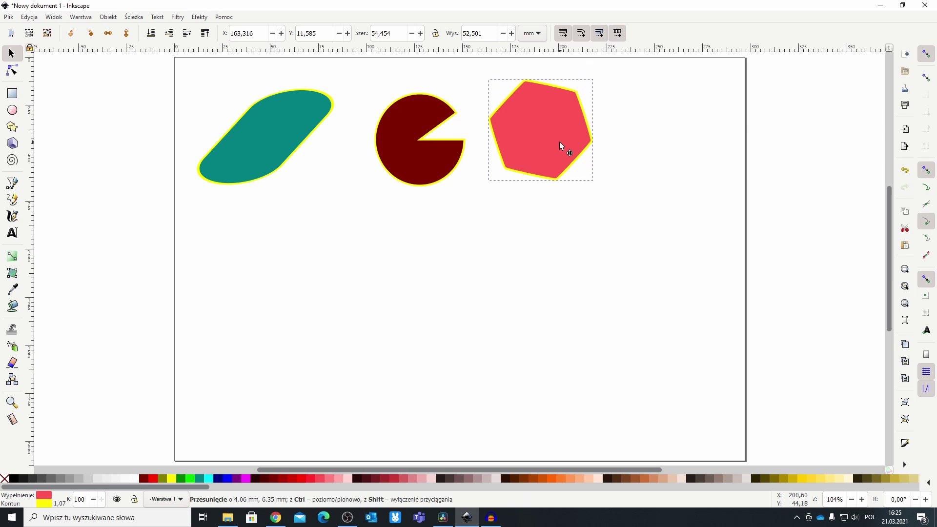
left_click(422, 479)
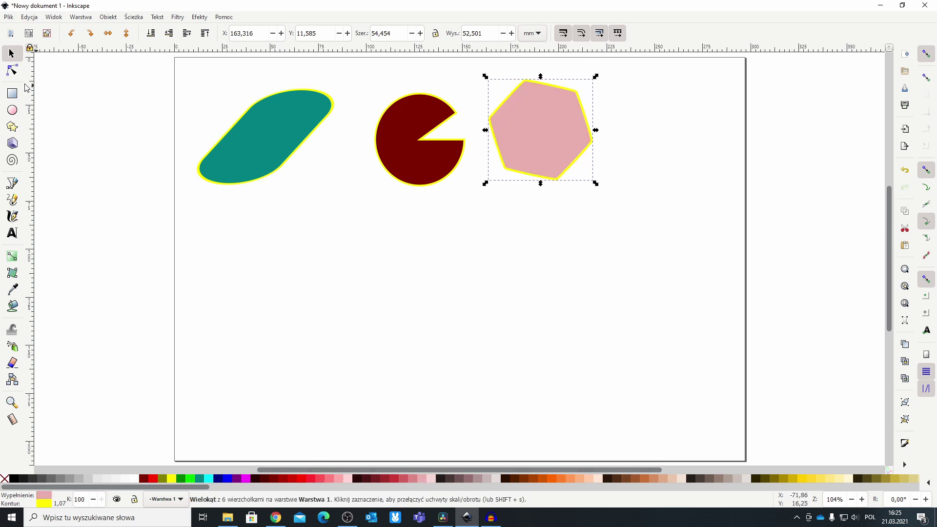
- Draw a six-pointed star below the teal shape and twist it into a pinwheel
left_click(12, 127)
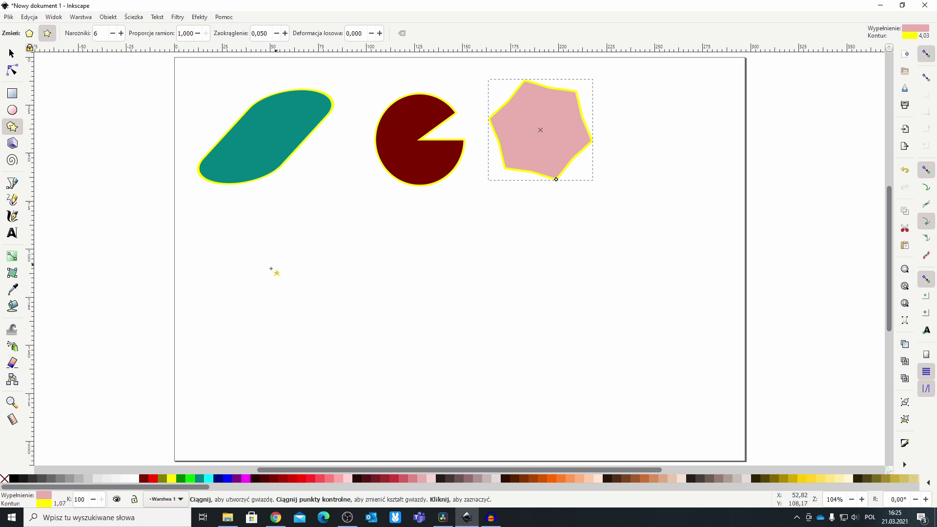
left_click_drag(248, 255, 295, 325)
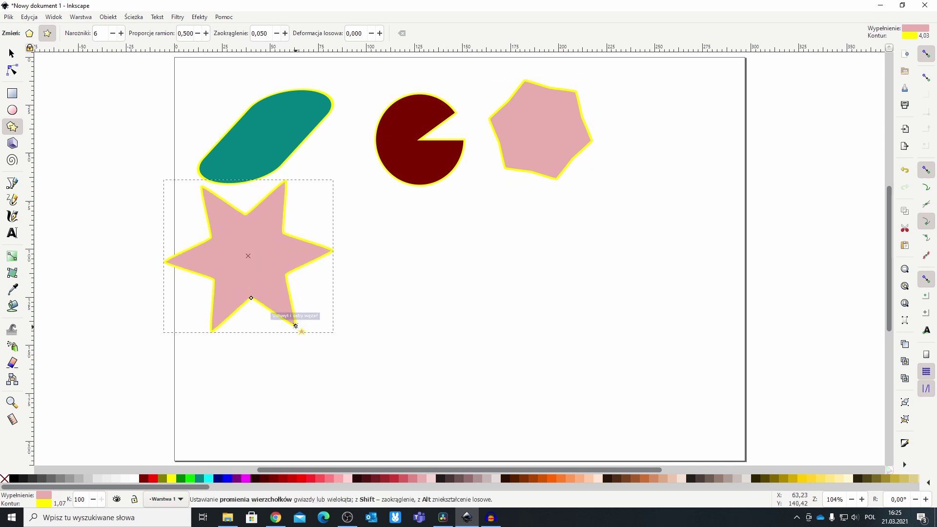
left_click_drag(295, 325, 300, 317)
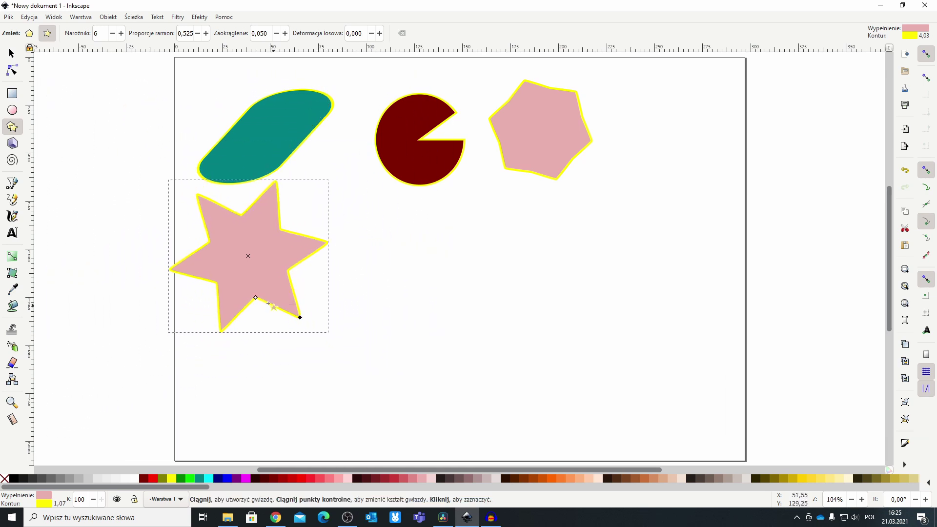
mouse_move(255, 298)
left_mouse_down()
mouse_move(285, 221)
mouse_move(304, 236)
left_mouse_up()
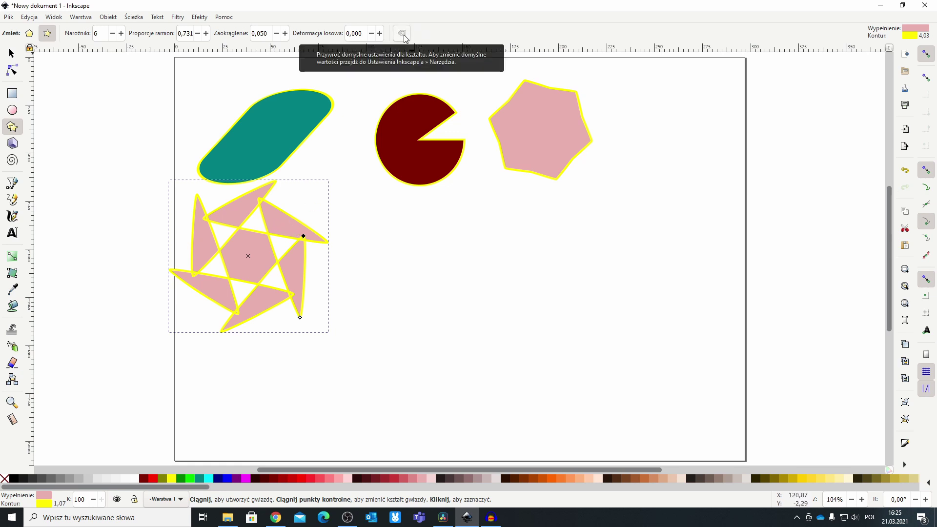
left_click(404, 38)
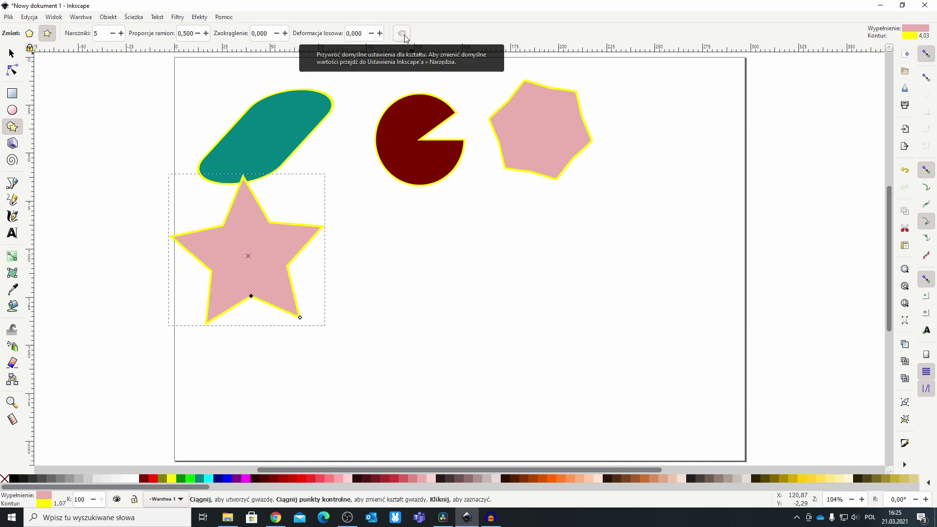
key("ctrl+z")
- Move the pinwheel star down-right, fill it red, and draw a spiral beside it
left_click(18, 53)
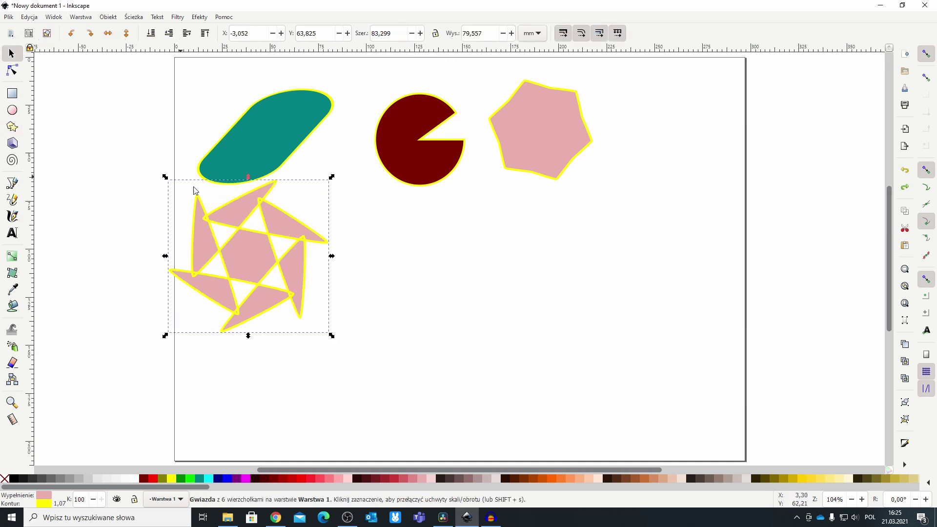
left_click_drag(250, 251, 272, 266)
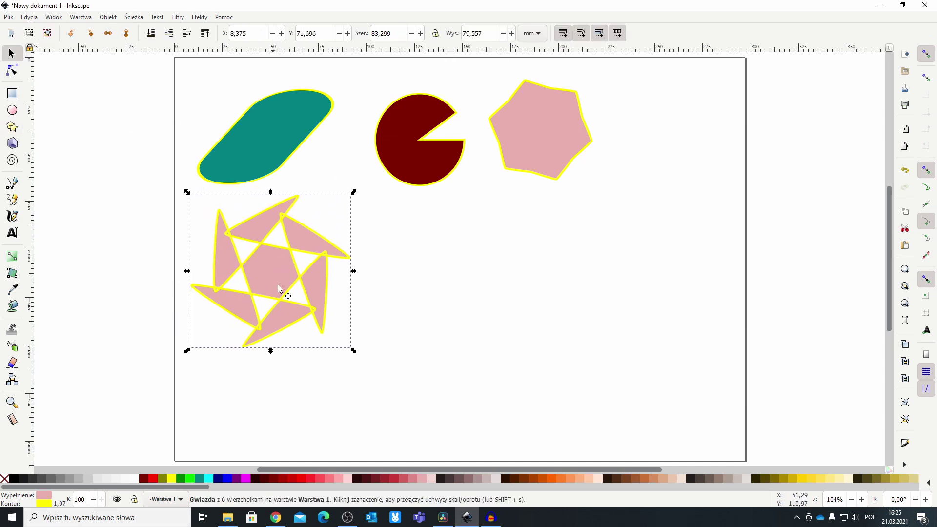
left_click(301, 479)
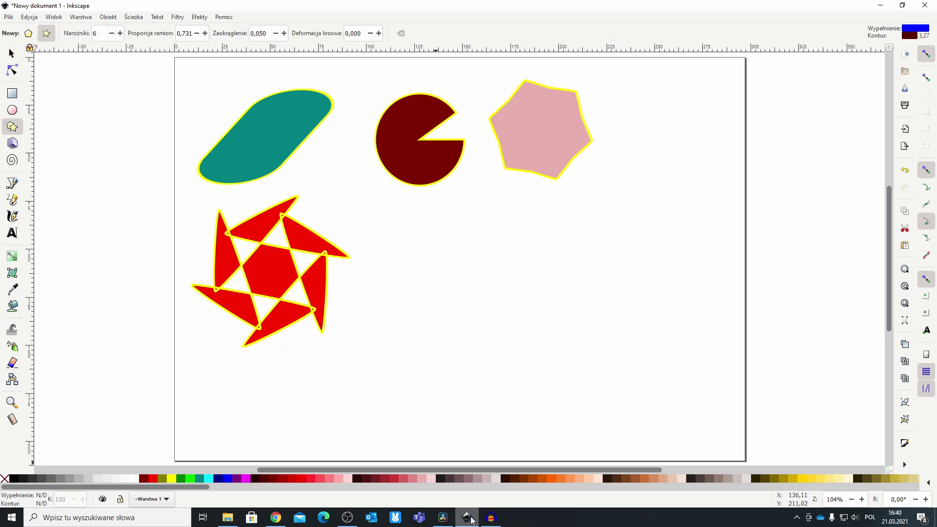
left_click(13, 161)
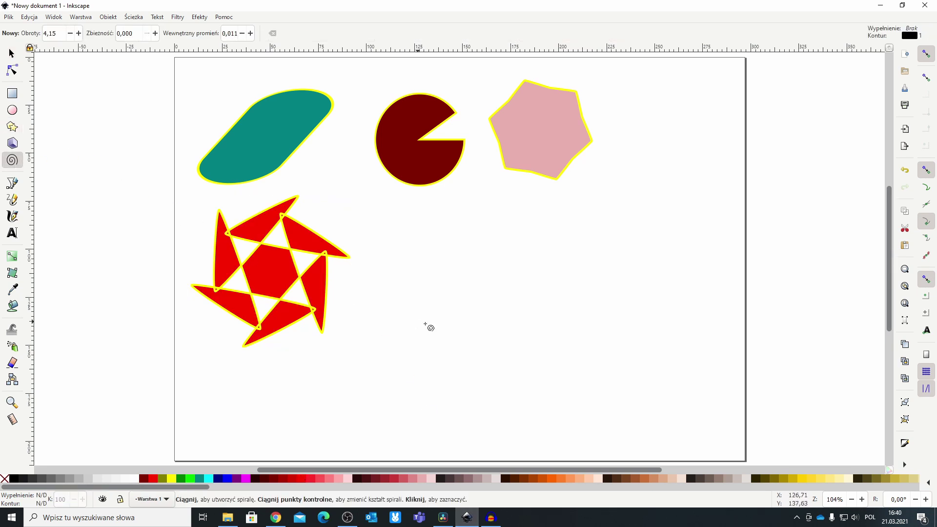
left_click_drag(434, 274, 485, 314)
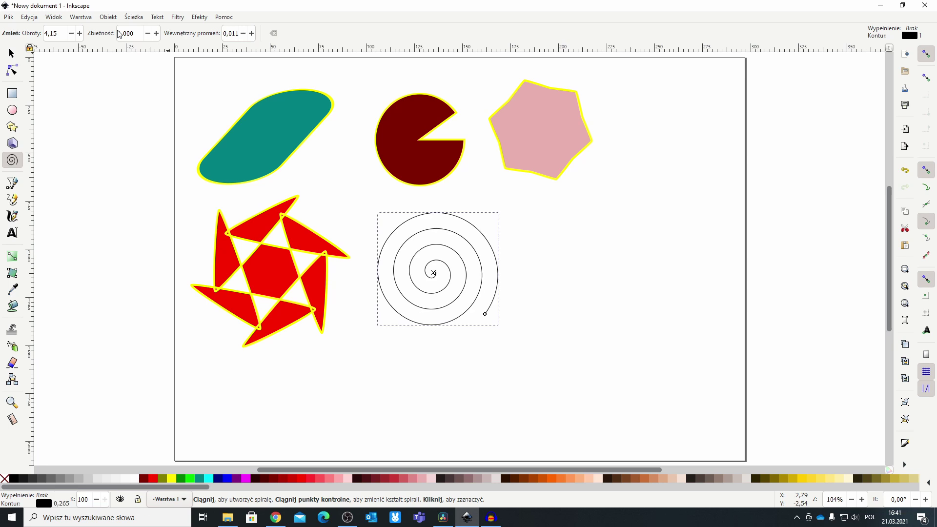
- Raise the spiral's turns, divergence and inner radius, then redraw it beside the star
left_click(80, 33)
left_click(79, 33)
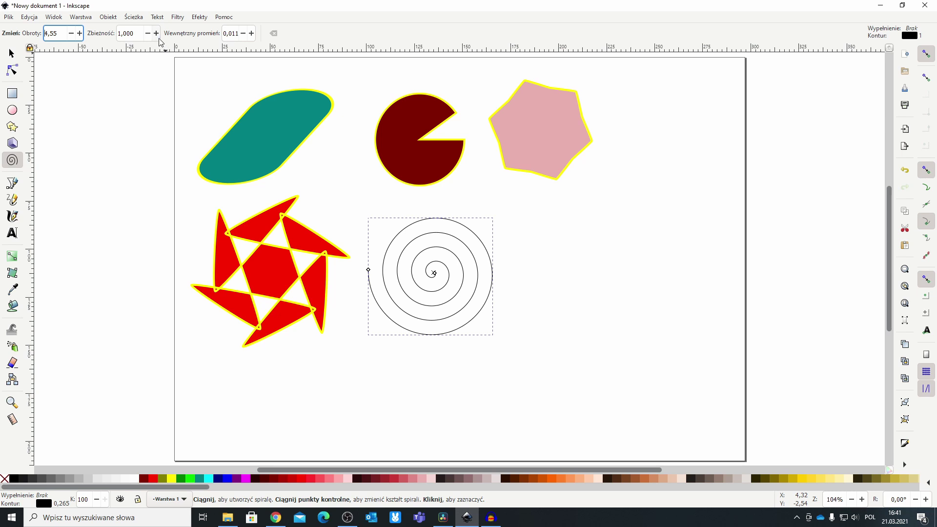
left_click(157, 35)
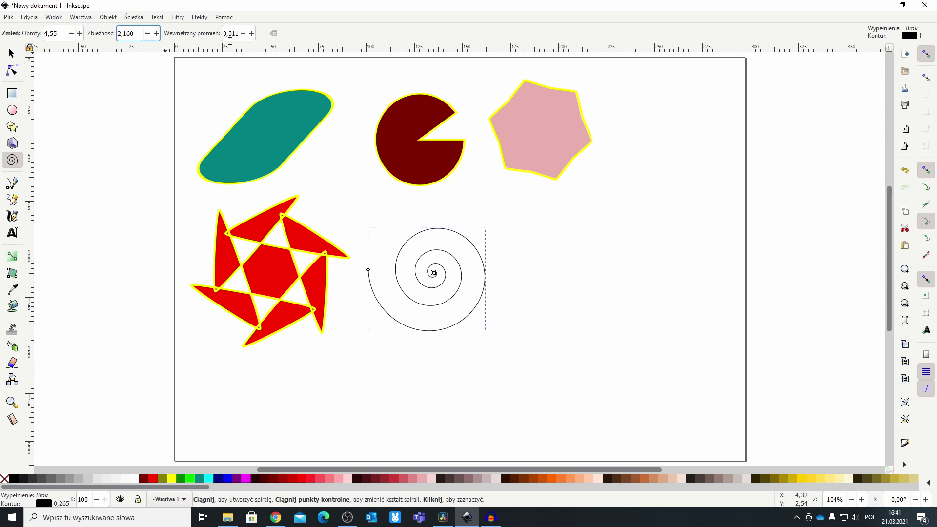
left_click(250, 35)
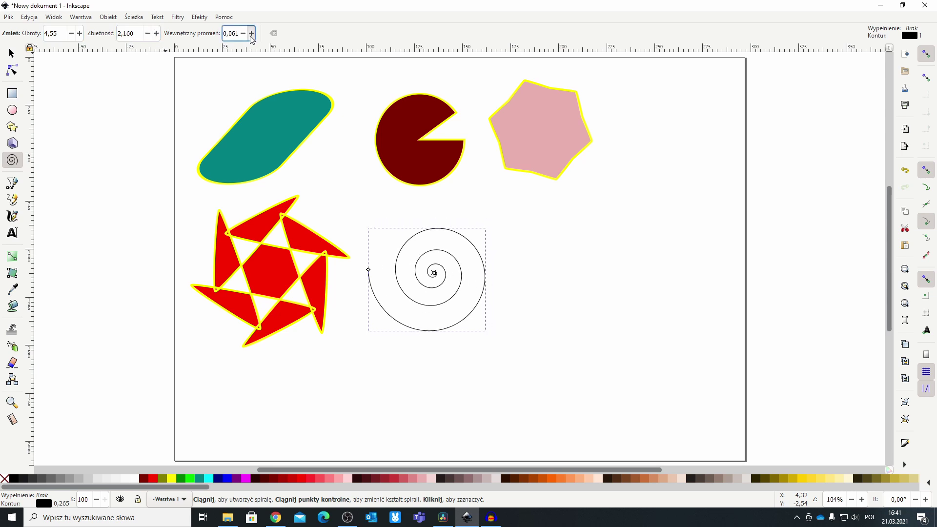
left_click(251, 35)
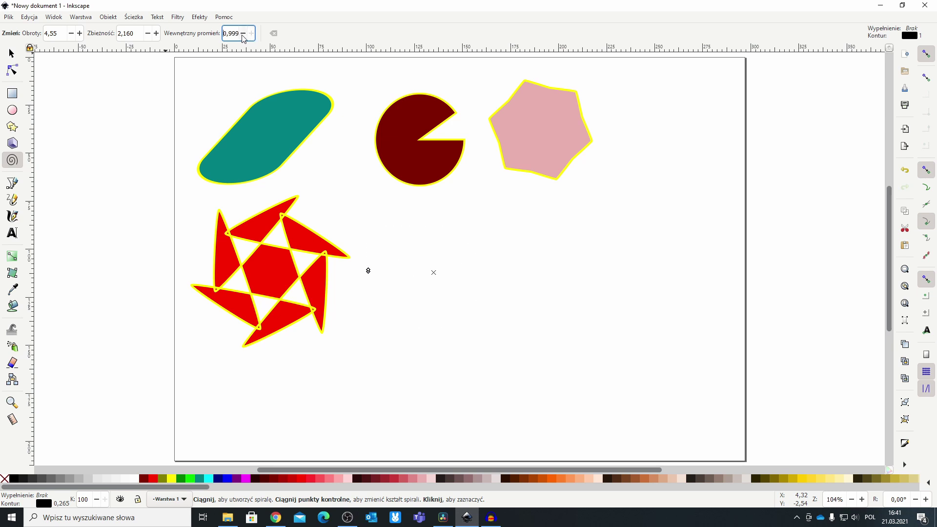
mouse_move(369, 271)
left_mouse_down()
mouse_move(461, 262)
mouse_move(436, 336)
left_mouse_up()
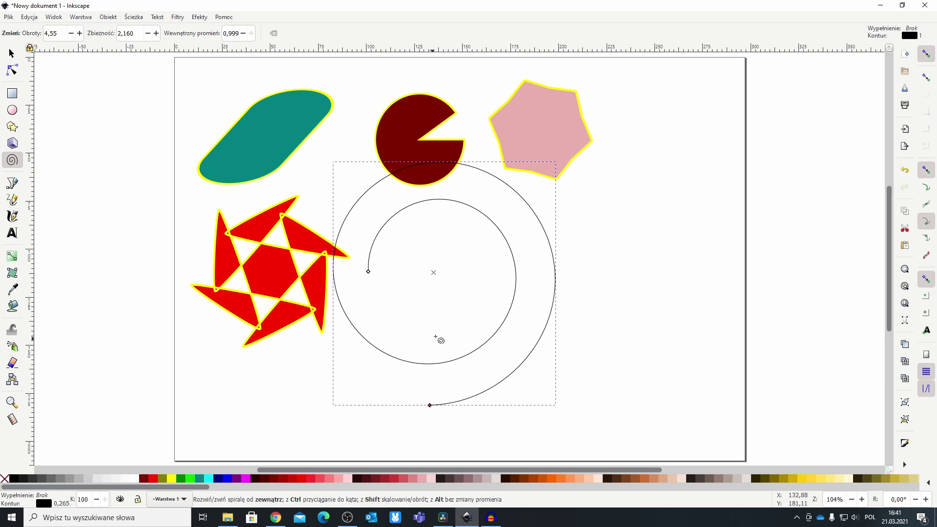
mouse_move(368, 271)
left_mouse_down()
mouse_move(455, 277)
mouse_move(435, 276)
left_mouse_up()
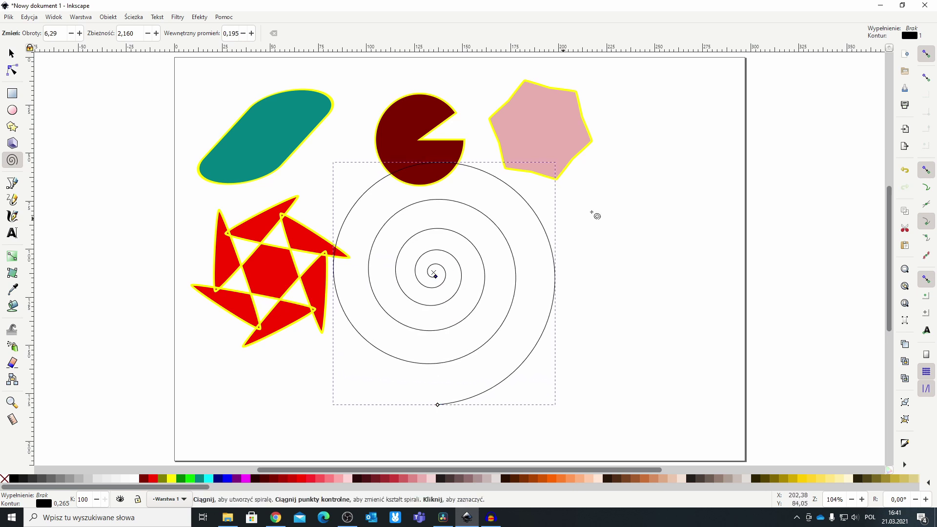
- Give the spiral a thicker stroke and colour it cyan
left_click(904, 444)
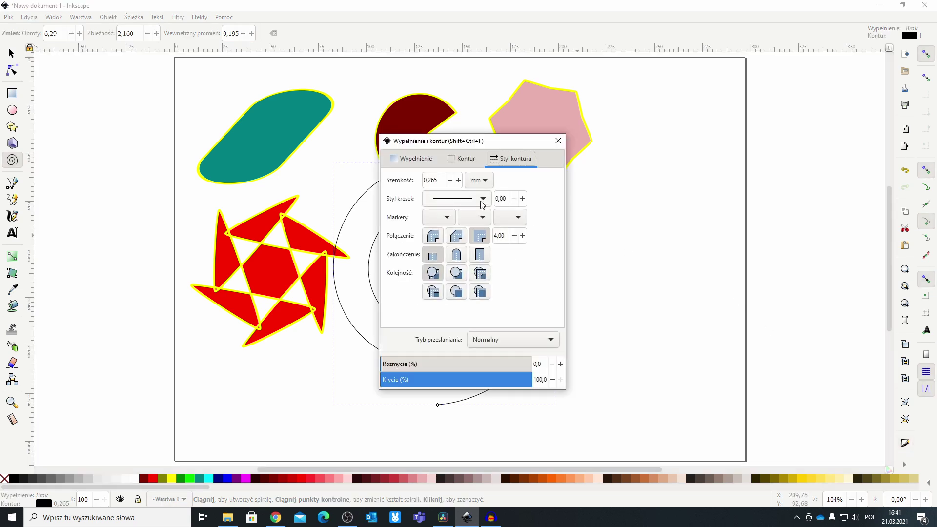
left_click(458, 180)
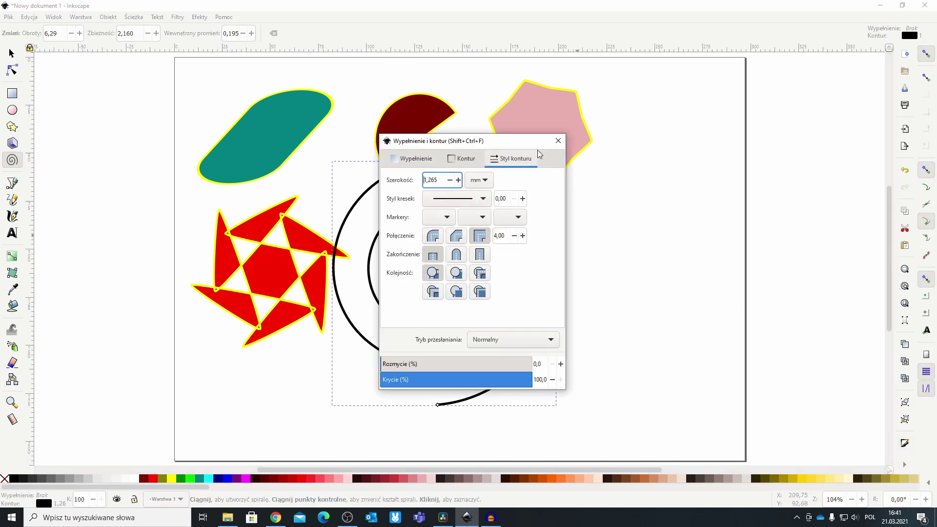
left_click(558, 141)
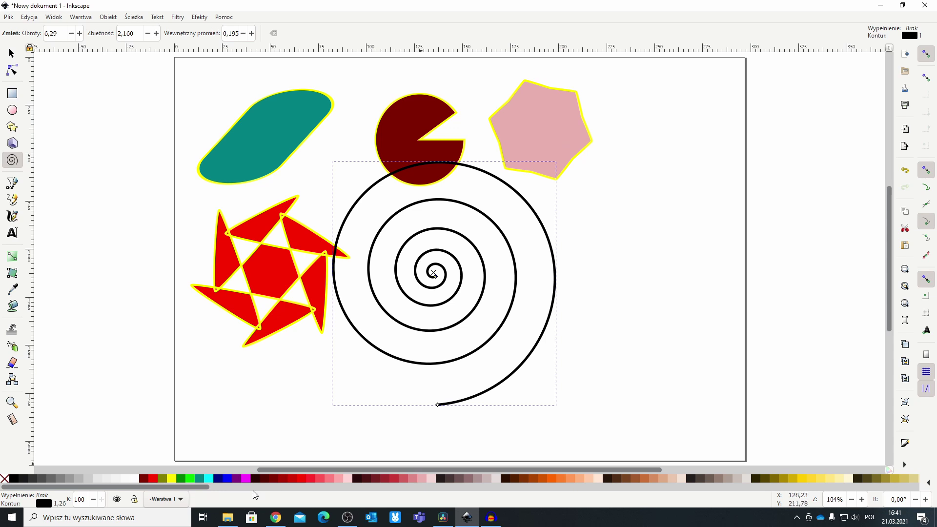
left_click(208, 478, "shift")
- Shrink the spiral and move it up and left beside the star
left_click(12, 54)
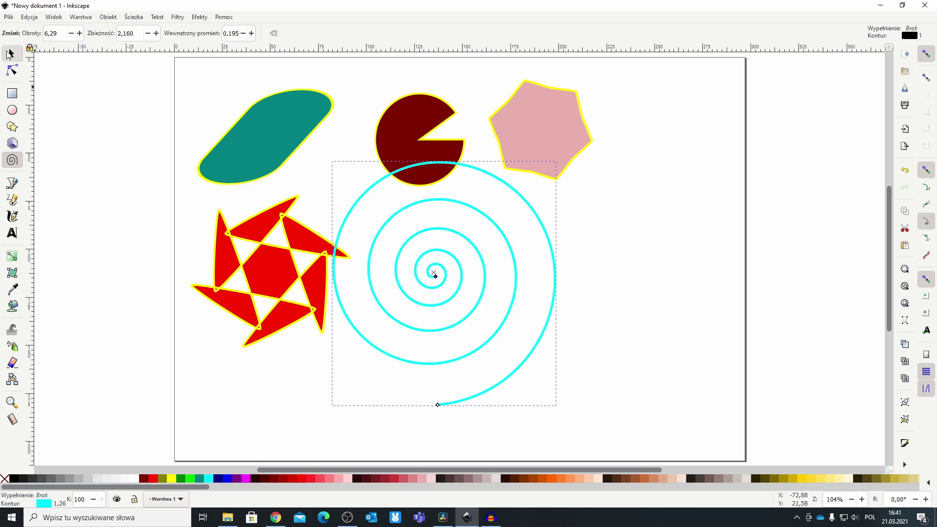
left_click_drag(329, 159, 396, 220)
left_click_drag(477, 316, 453, 287)
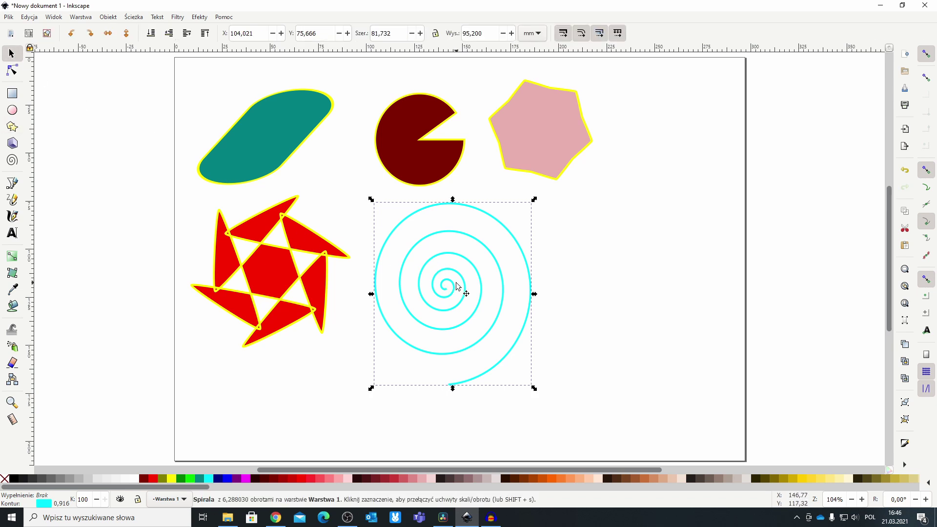
- Move the spiral onto the star and the hexagon onto the pie, keeping the star above the spiral
left_click_drag(456, 285, 301, 230)
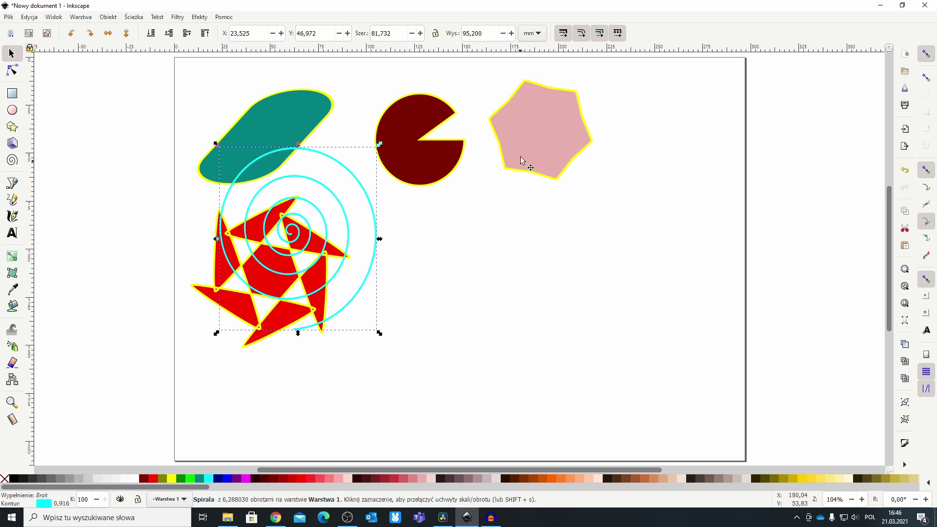
left_click_drag(520, 157, 440, 204)
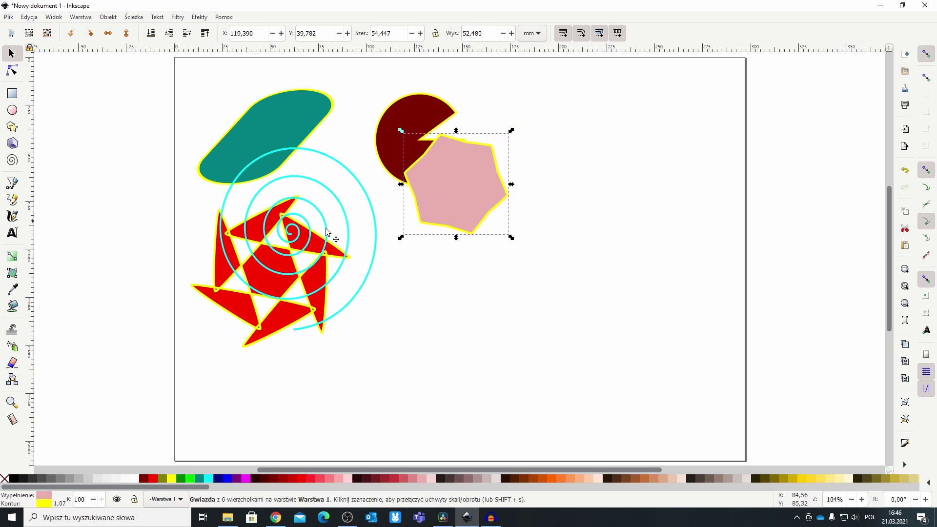
mouse_move(271, 326)
left_mouse_down()
mouse_move(337, 350)
mouse_move(309, 354)
left_mouse_up()
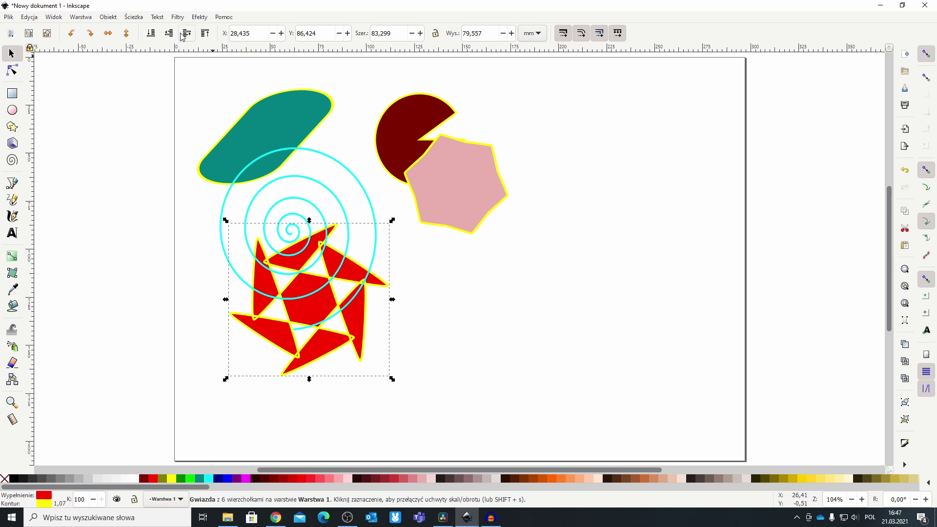
left_click(207, 35)
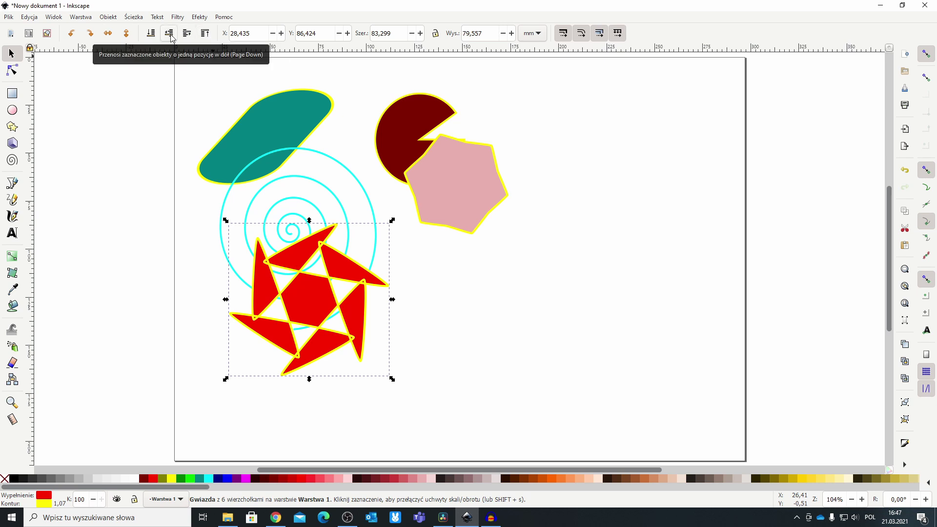
left_click(171, 37)
left_click(188, 35)
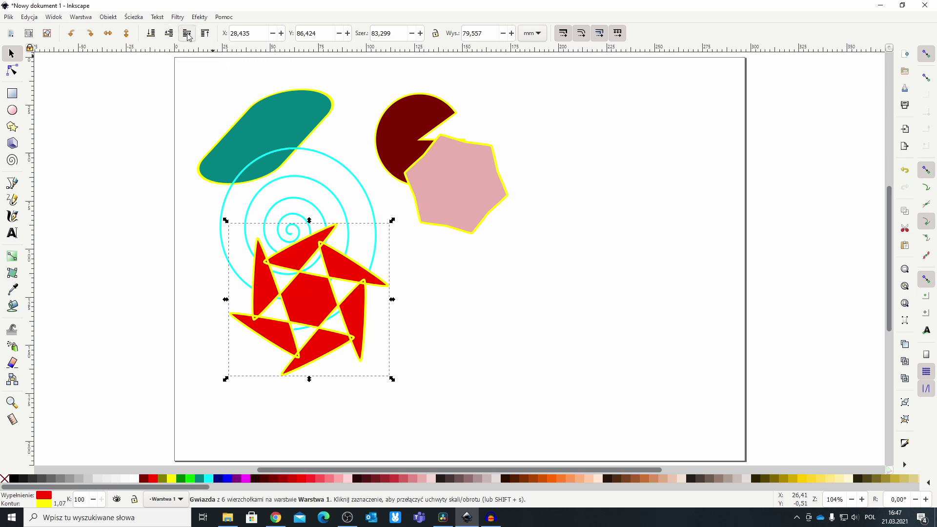
- Enlarge the teal shape across most of the page and send it to the bottom
mouse_move(303, 119)
left_mouse_down()
mouse_move(459, 251)
mouse_move(655, 99)
left_mouse_up()
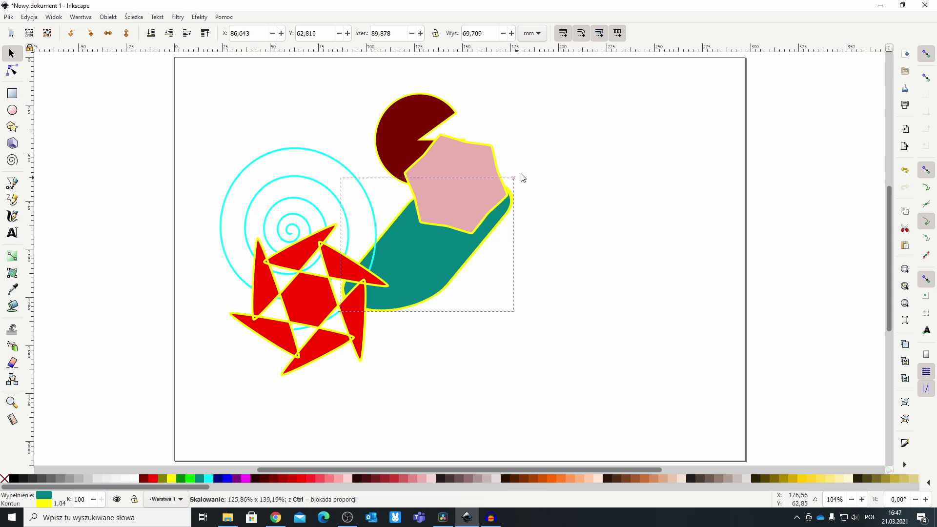
left_click_drag(668, 318, 680, 345)
left_click_drag(349, 353, 268, 401)
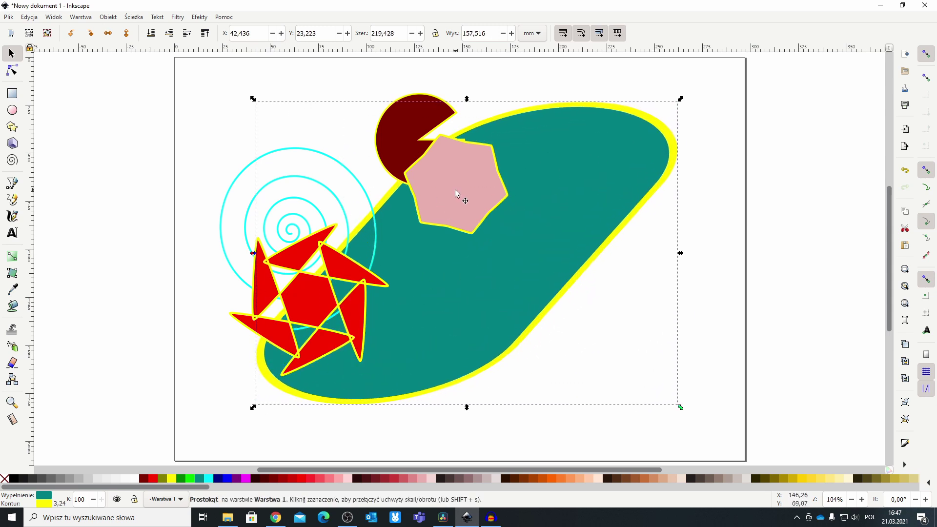
key("asterisk")
left_click_drag(457, 185, 497, 204)
- Arrange the star lower left, the enlarged spiral in the middle and the hexagon upper right on the teal backdrop
left_click_drag(498, 343, 415, 332)
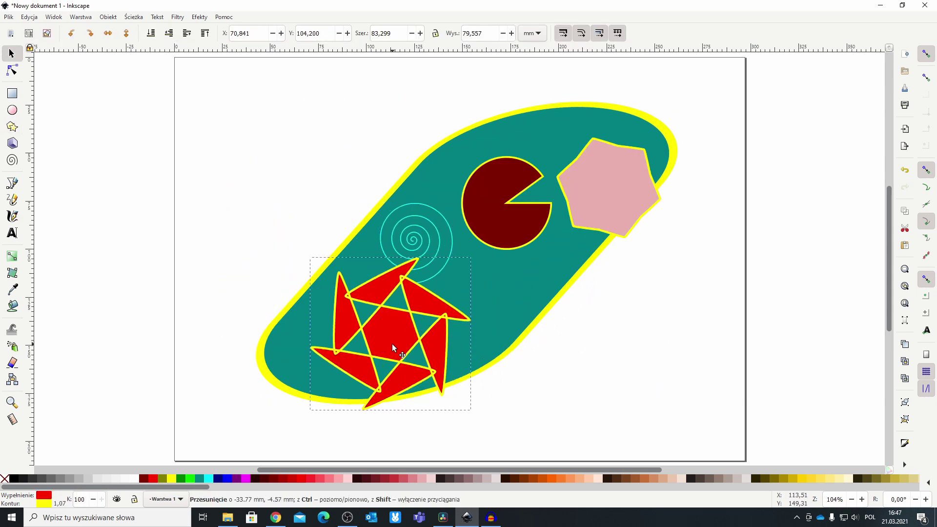
left_click_drag(425, 231, 486, 289)
left_click_drag(437, 256, 406, 202)
left_click_drag(603, 187, 583, 170)
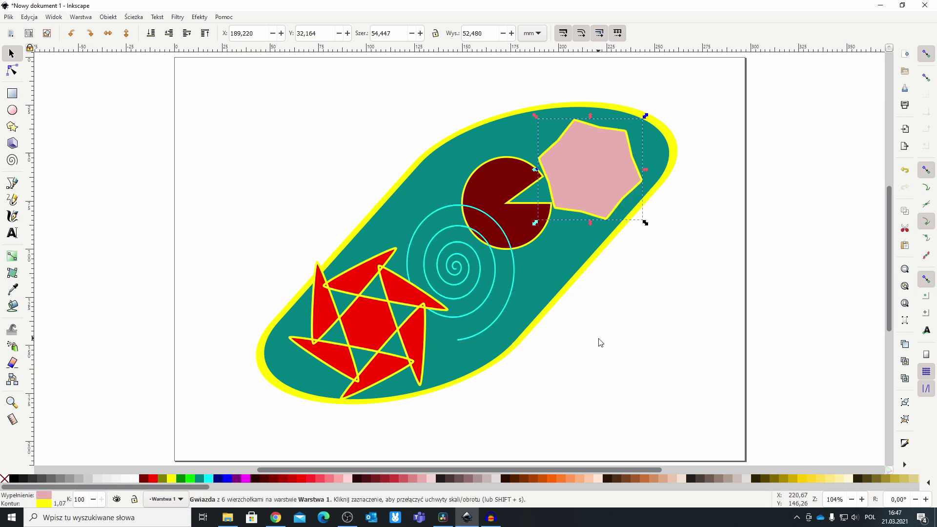
- Export the composition as a PNG image into the Obrazy folder
left_click(12, 54)
left_click(8, 17)
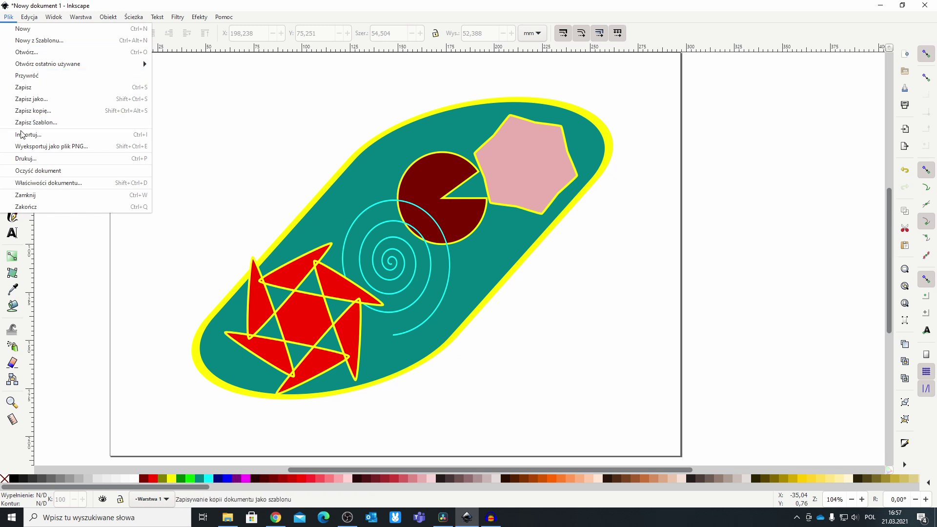
left_click(47, 146)
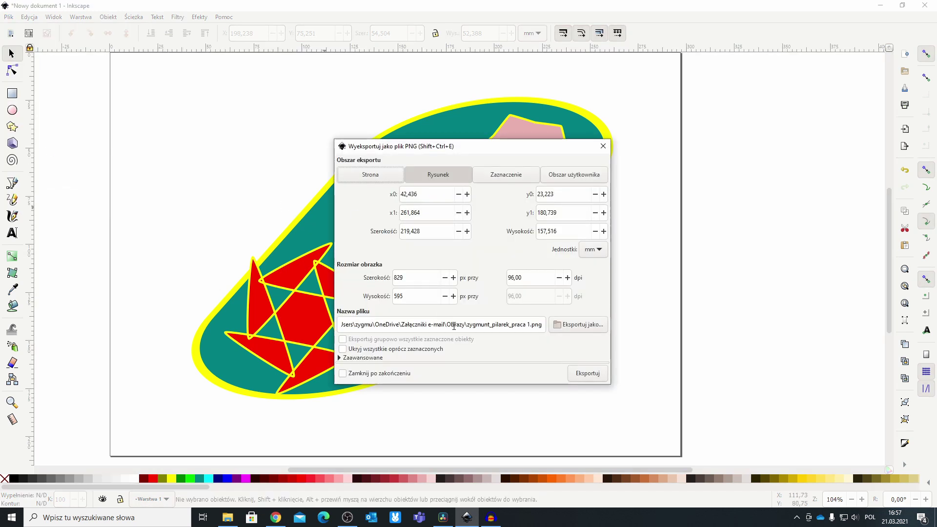
left_click(578, 324)
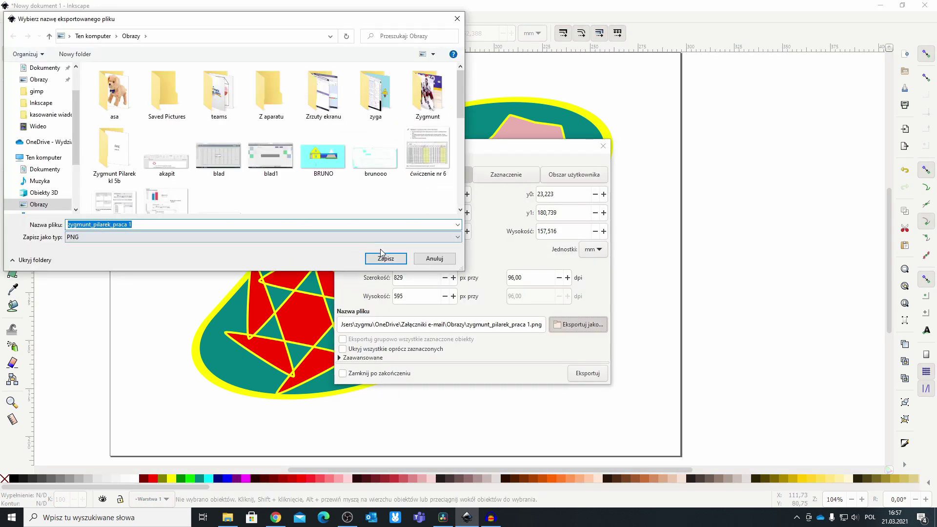
left_click(382, 253)
left_click(603, 146)
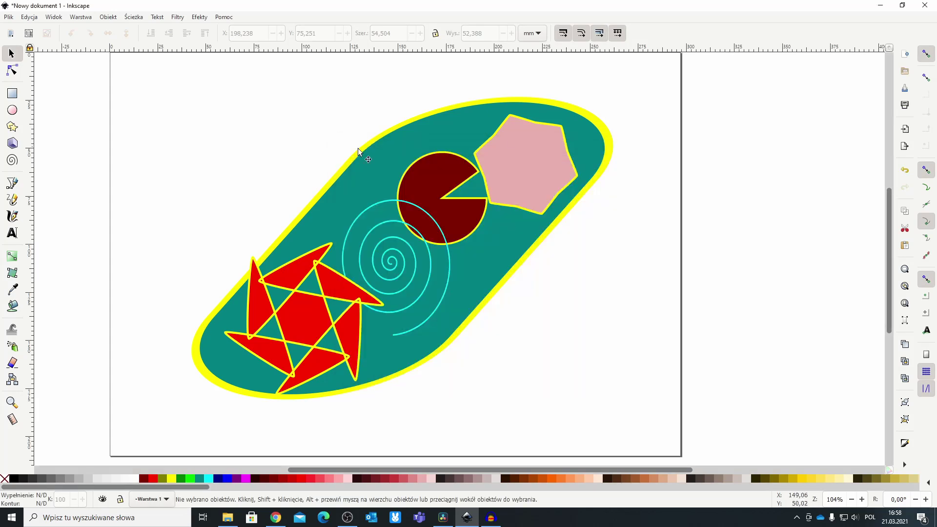
- Import the exported PNG from Obrazy and shift it down and right
left_click(9, 17)
left_click(47, 126)
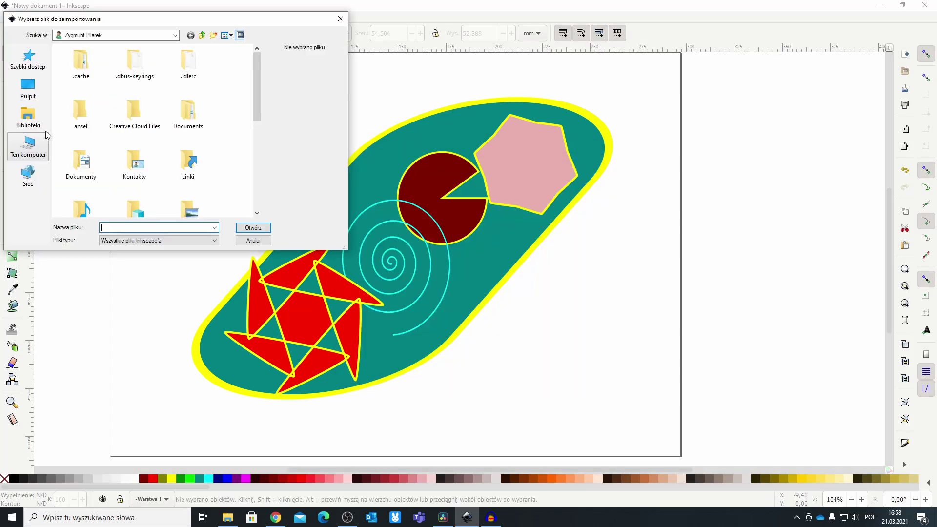
left_click(175, 35)
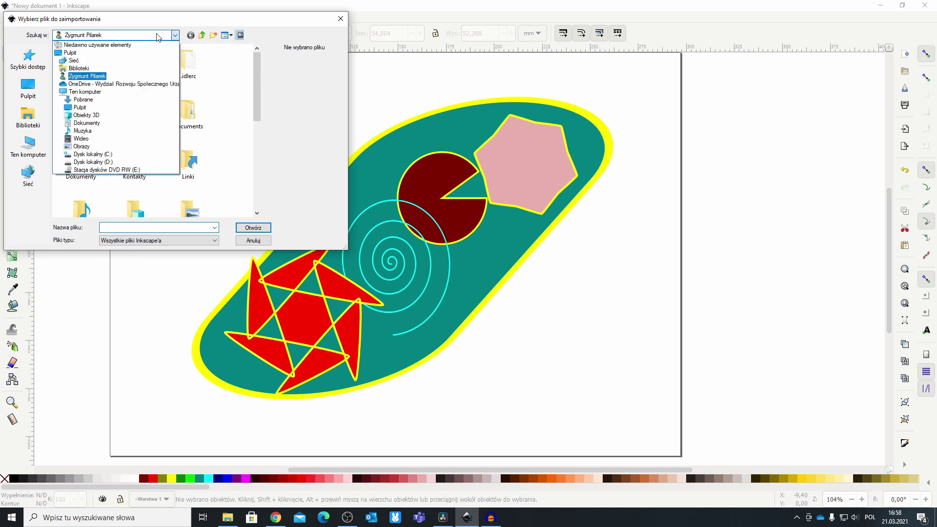
left_click(90, 148)
left_click(126, 228)
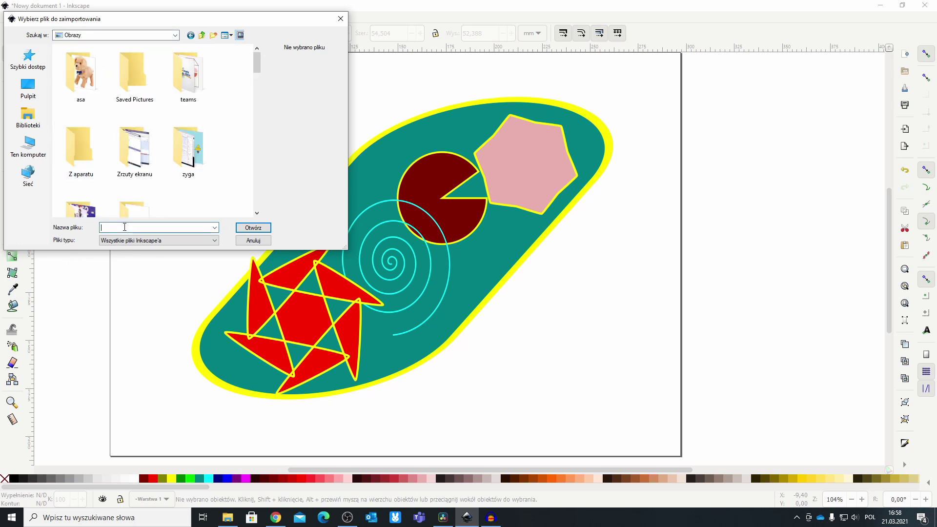
type("z")
left_click(139, 273)
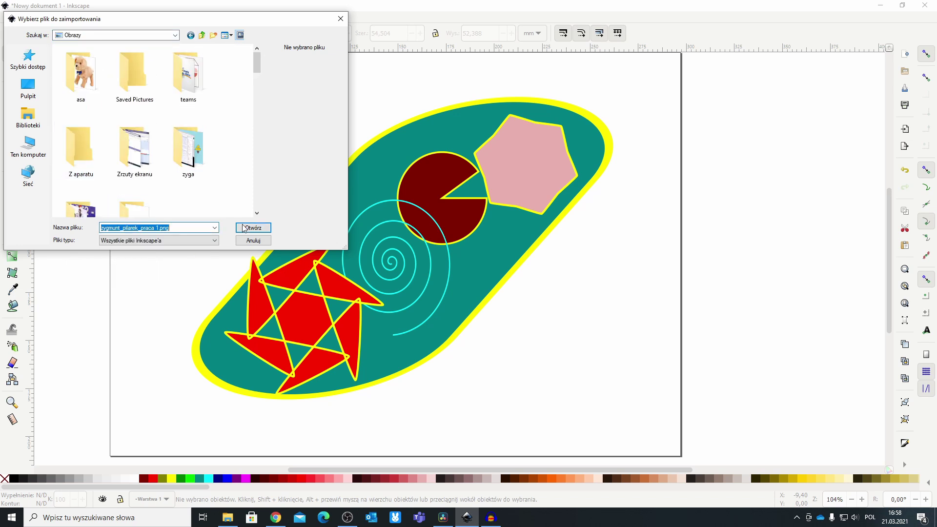
left_click(253, 228)
left_click(544, 321)
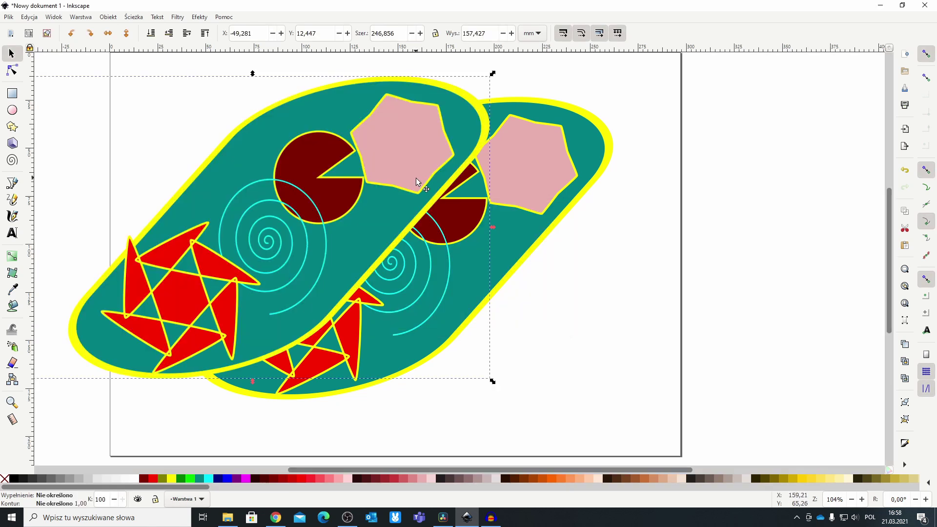
left_click_drag(416, 177, 537, 283)
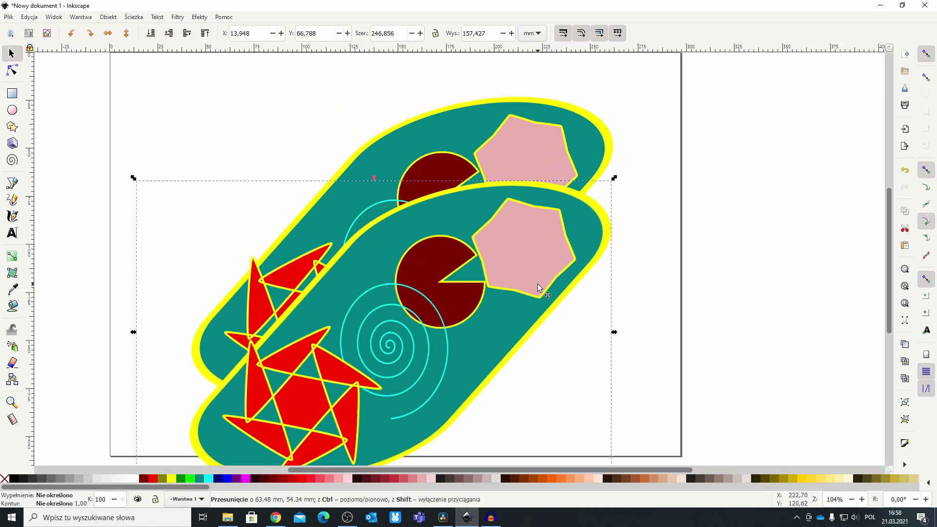
- Zoom in to inspect the imported image's edges, then zoom back out
key("plus")
key("plus")
key("plus")
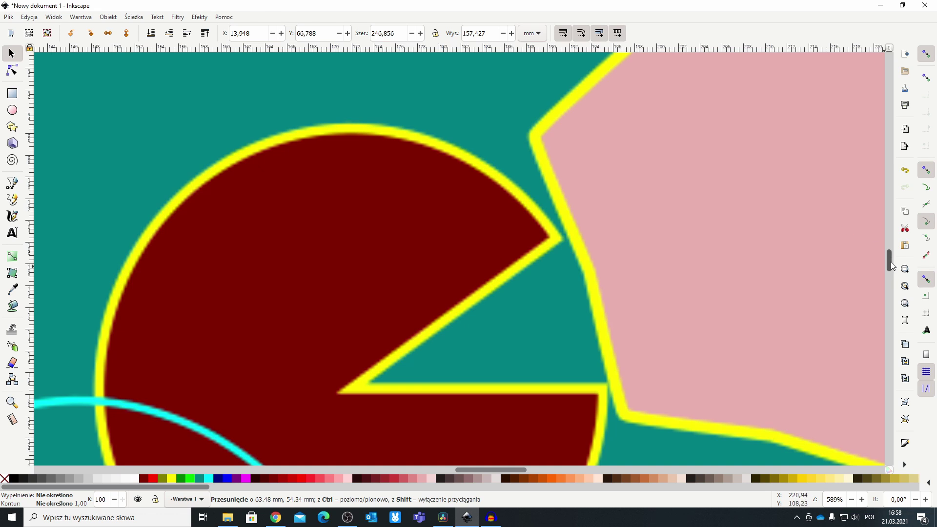
scroll(891, 265, "down", 3)
scroll(890, 265, "down", 3)
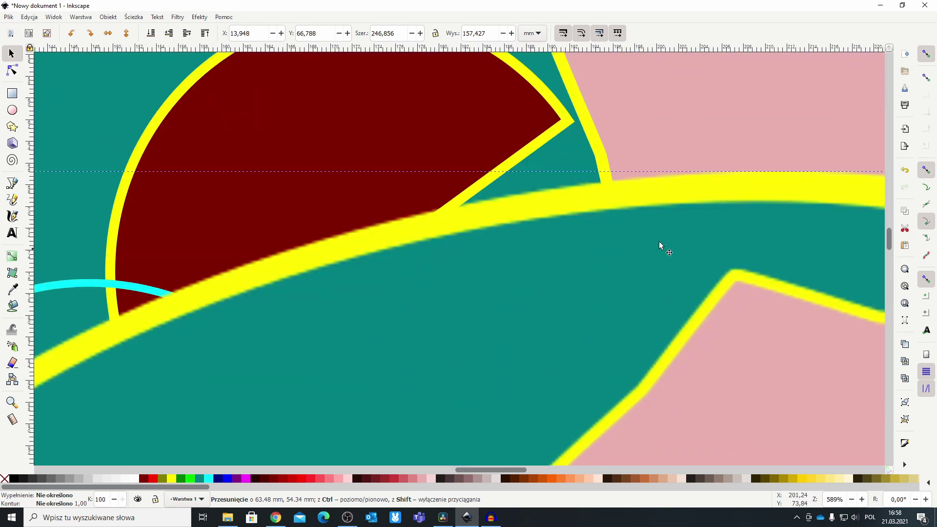
key("minus")
key("minus")
key("minus")
key("minus")
key("minus")
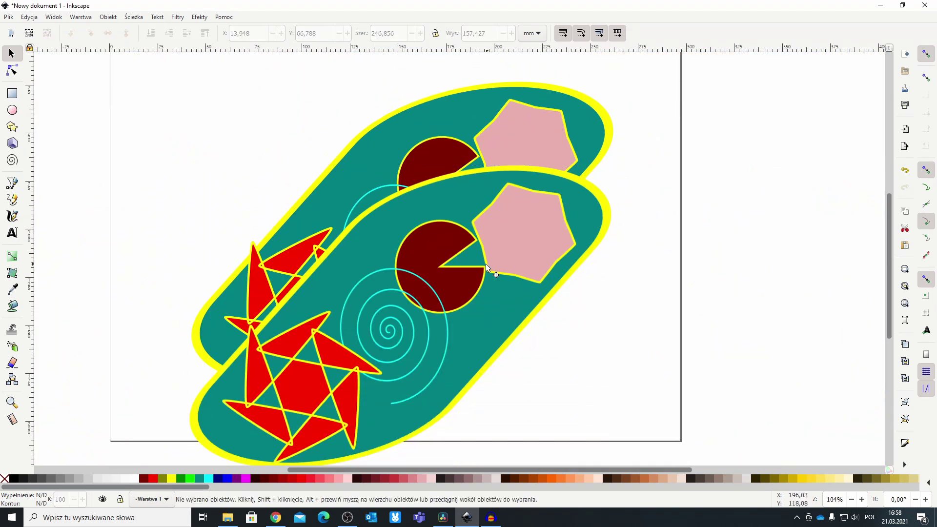
- Delete the imported PNG copy and save the drawing under a pasted name as Inkscape SVG
key("Delete")
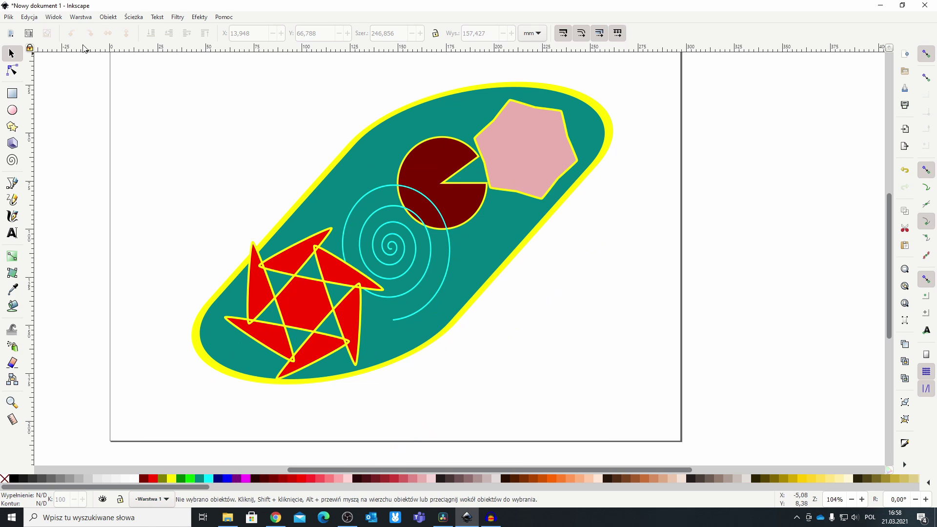
left_click(9, 16)
left_click(38, 99)
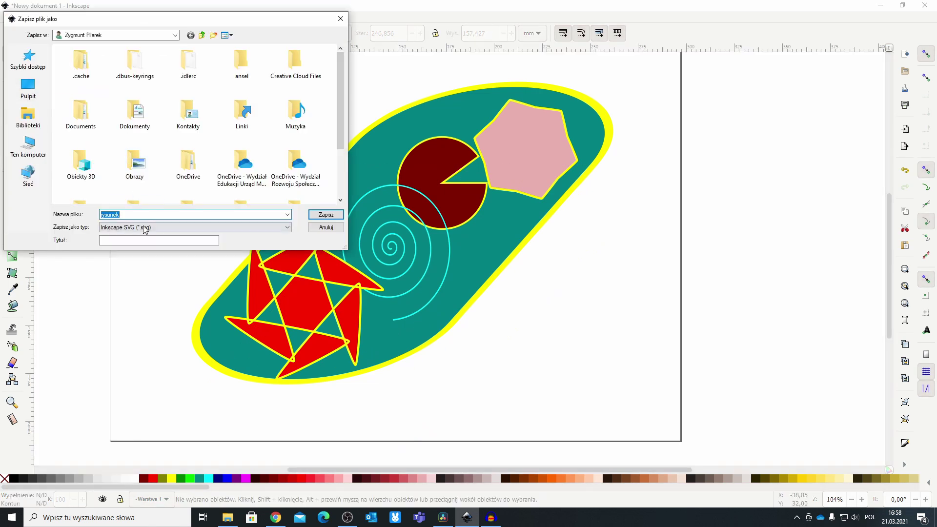
key("ctrl+v")
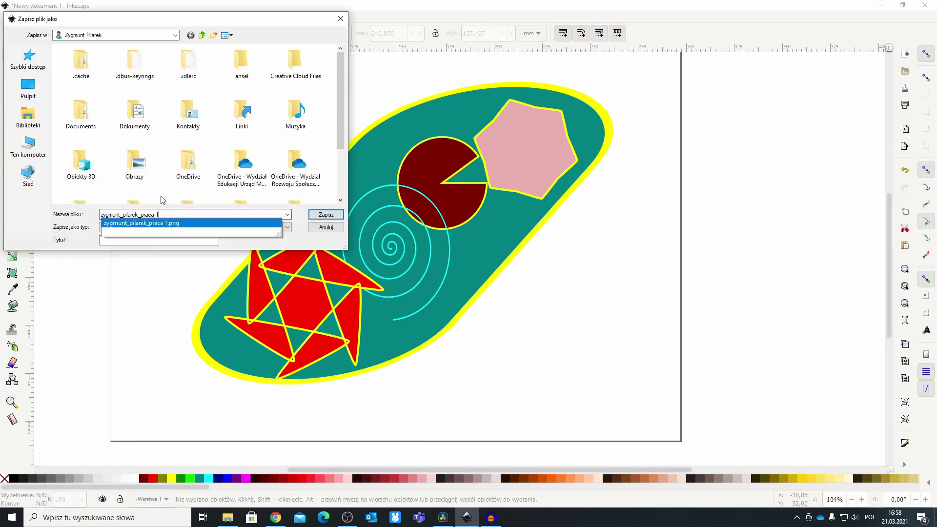
left_click(32, 203)
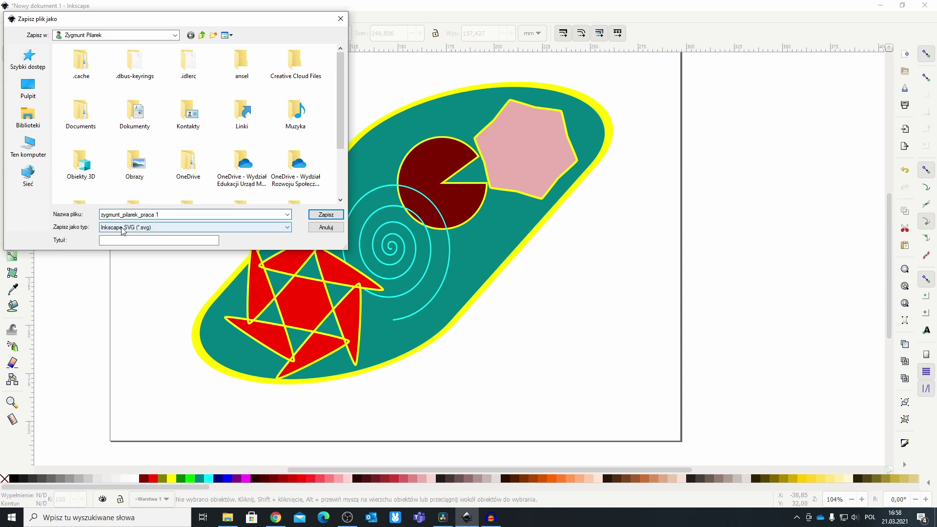
left_click(326, 214)
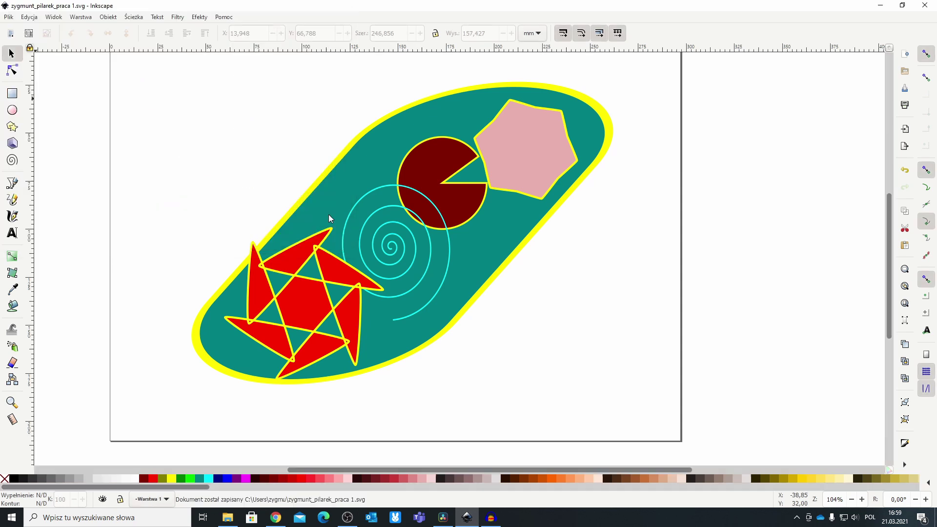
scroll(585, 237, "up", 1)
scroll(582, 238, "up", 1)
scroll(585, 237, "up", 2)
scroll(585, 237, "down", 1)
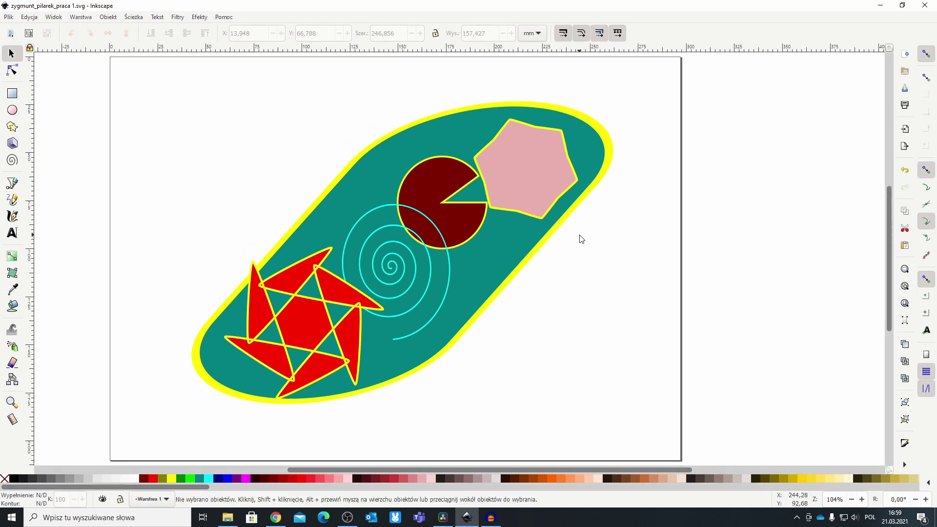